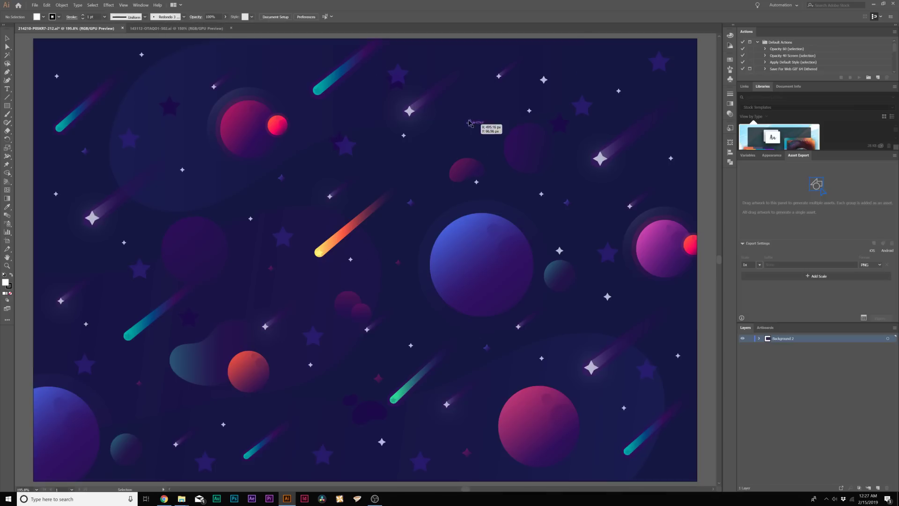
Step: Compare the Galaxy and purple space documents, then browse the Freepik star, galaxy and GraphicRiver pages
click(166, 29)
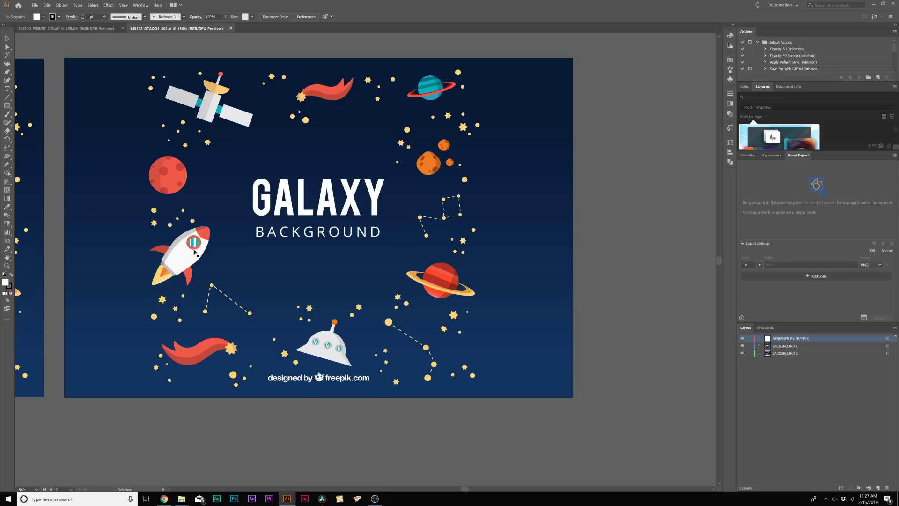
click(71, 28)
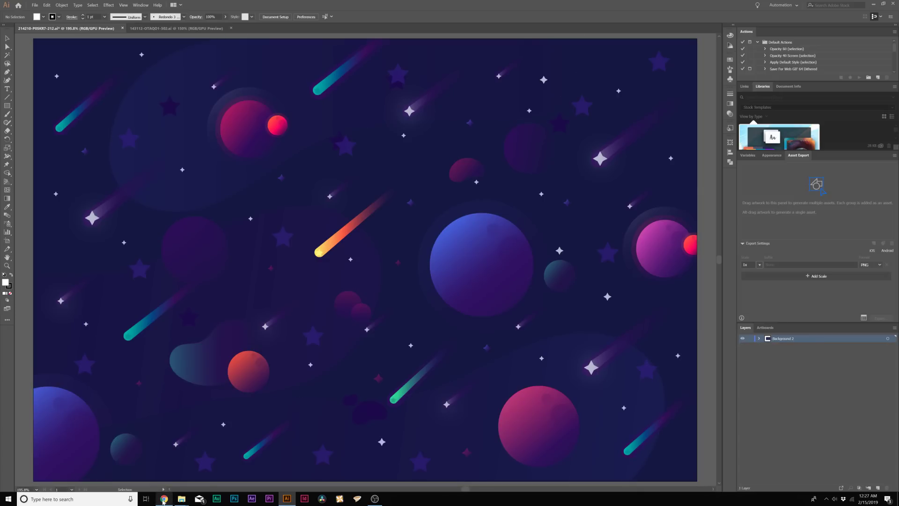
key(alt+Tab)
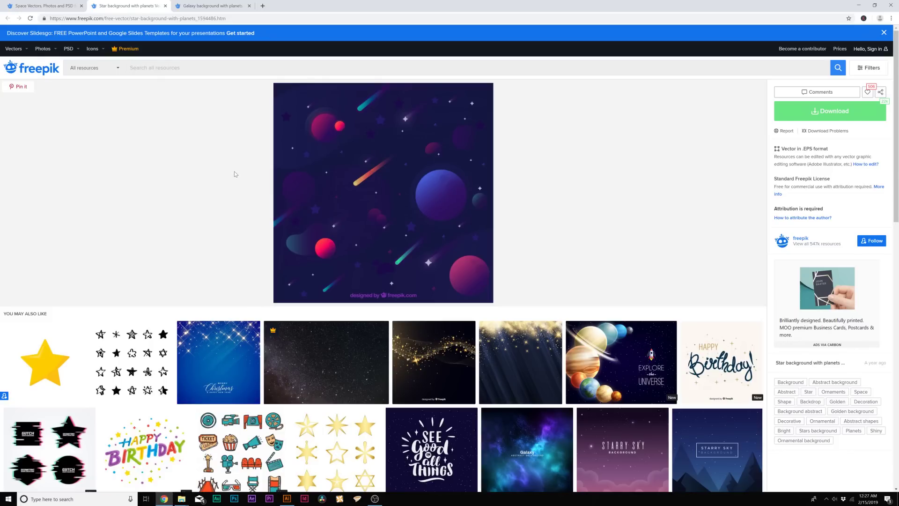
click(212, 6)
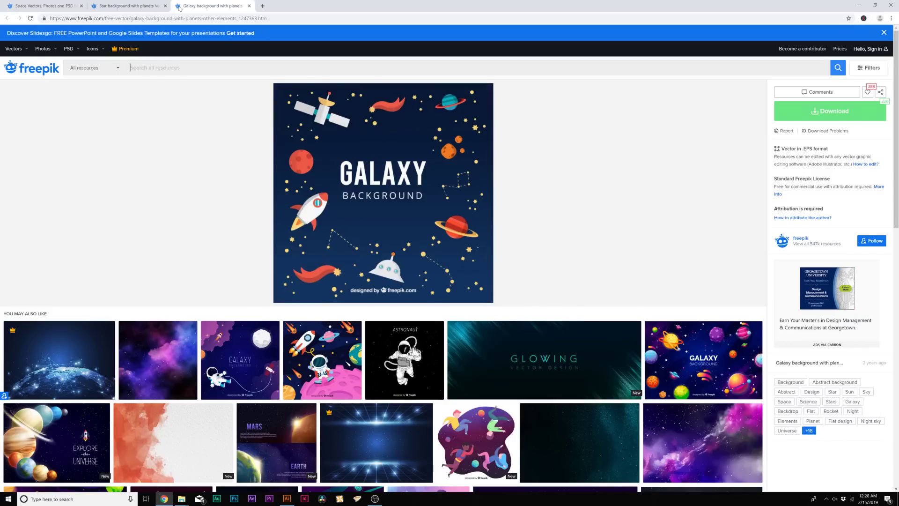
click(143, 6)
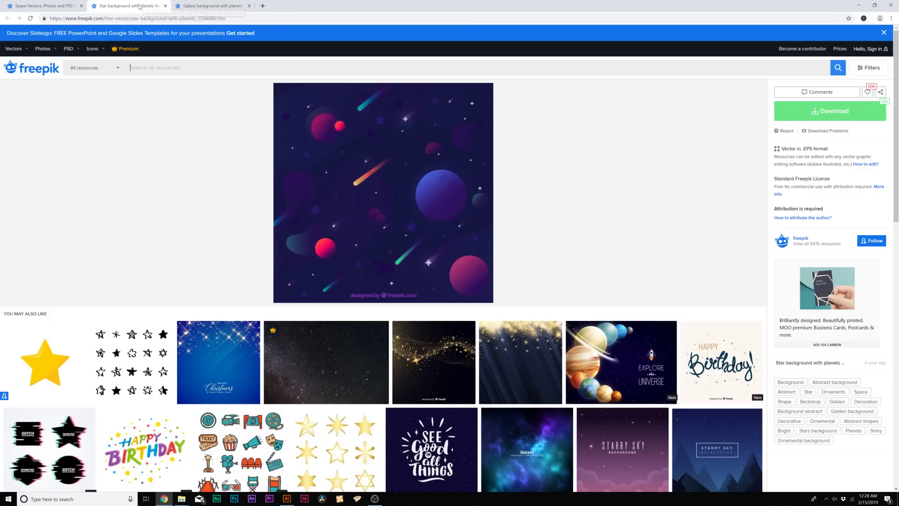
click(56, 6)
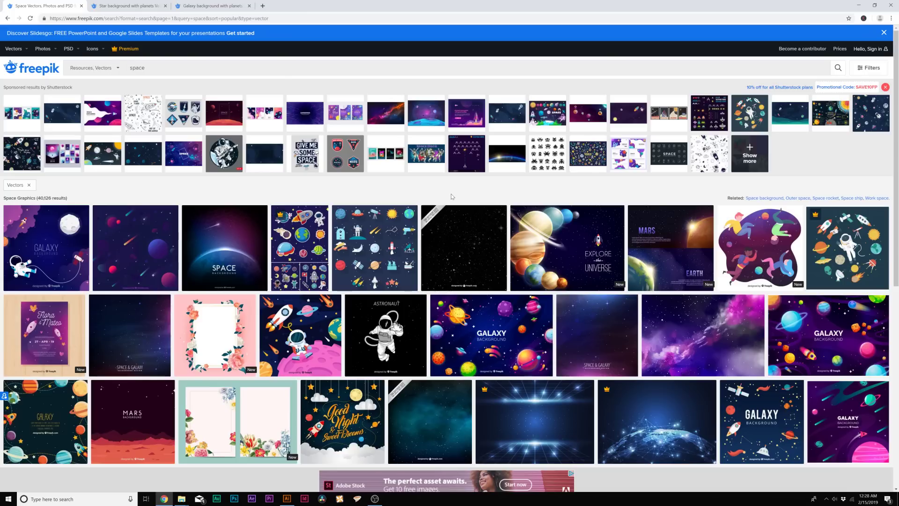
click(264, 6)
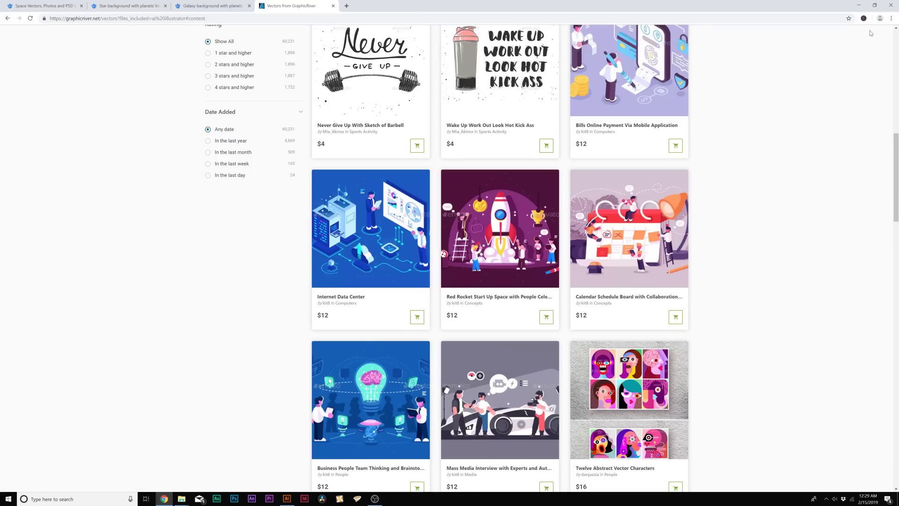
Step: Minimize Chrome to bring the purple space artwork in Illustrator back into view
click(858, 6)
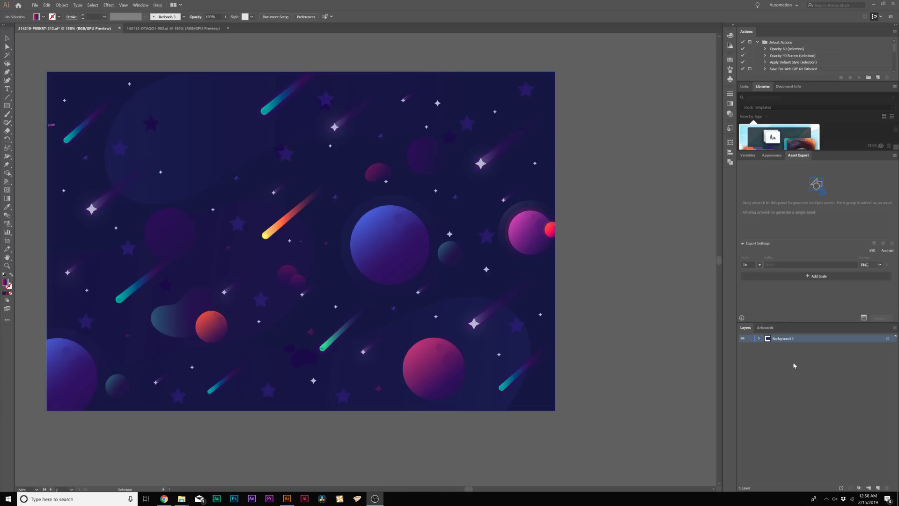
Step: Add an empty Layer 2 and inspect the artwork group inside Background 2
click(878, 488)
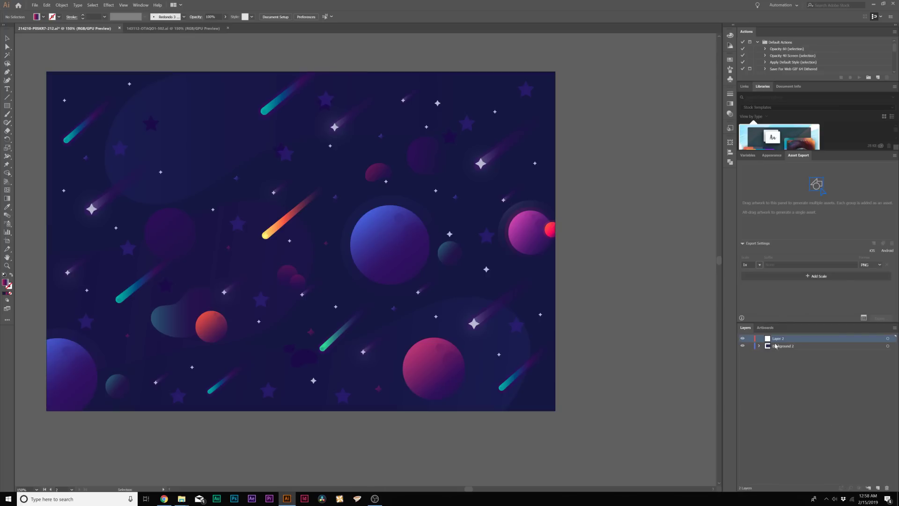
click(760, 348)
click(790, 346)
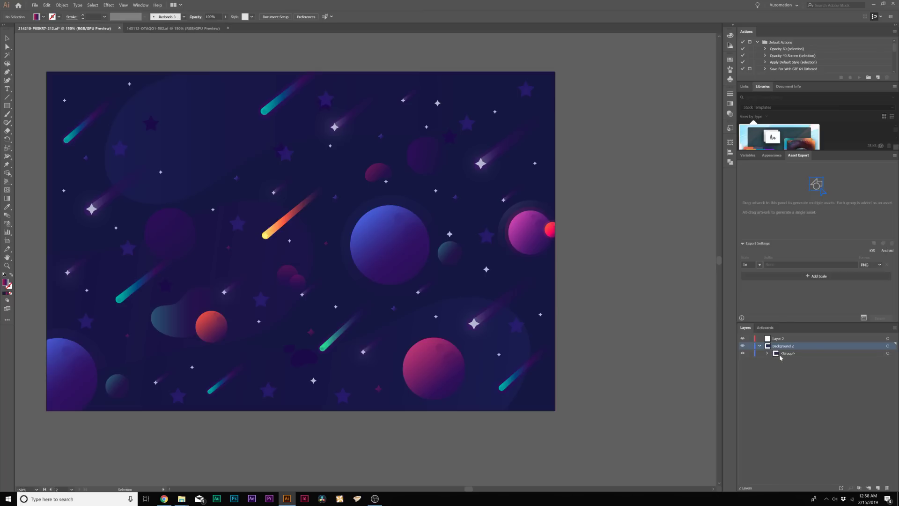
click(780, 354)
click(767, 353)
scroll(753, 463, down, 5)
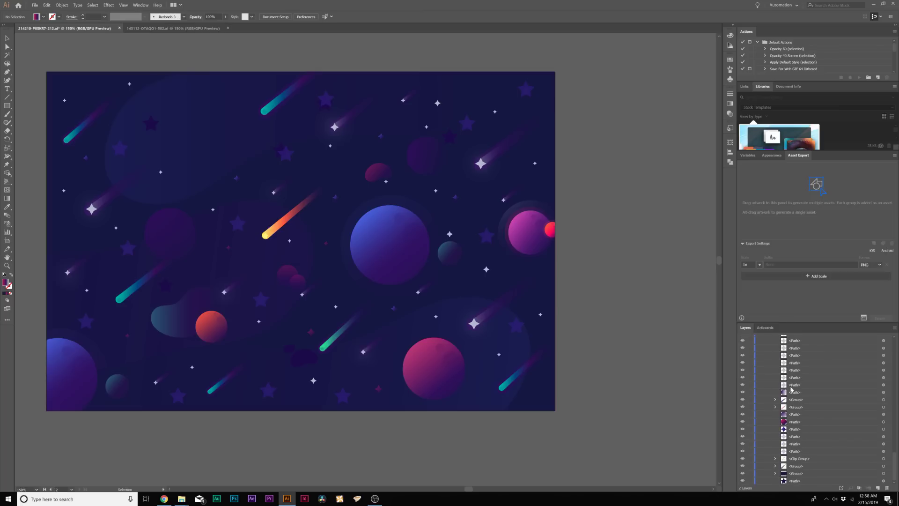
scroll(820, 405, up, 5)
click(767, 353)
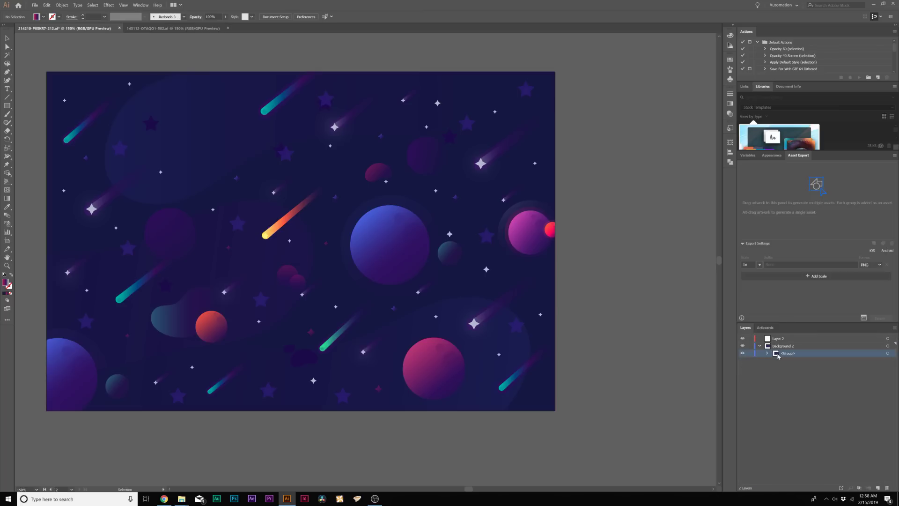
Step: Select the whole space artwork group and ungroup it with Object > Ungroup
key(a)
key(v)
click(229, 189)
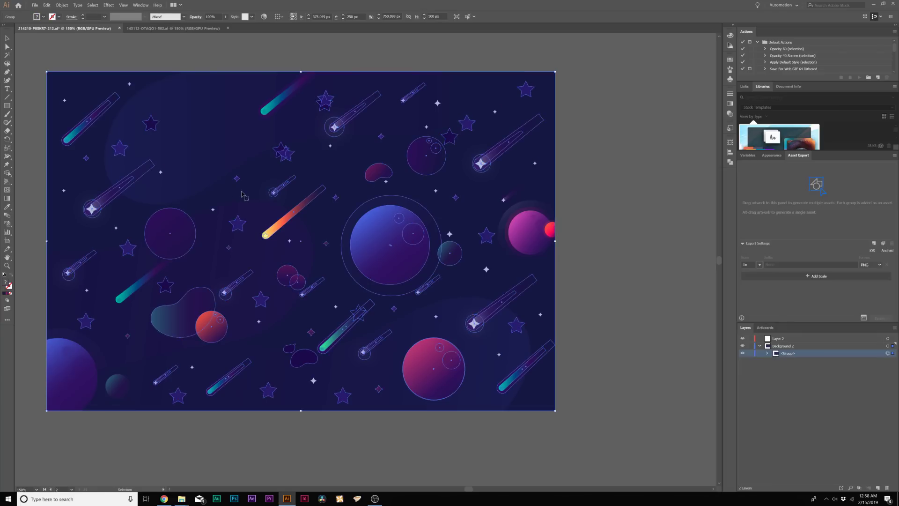
click(47, 5)
click(62, 4)
click(63, 4)
click(70, 38)
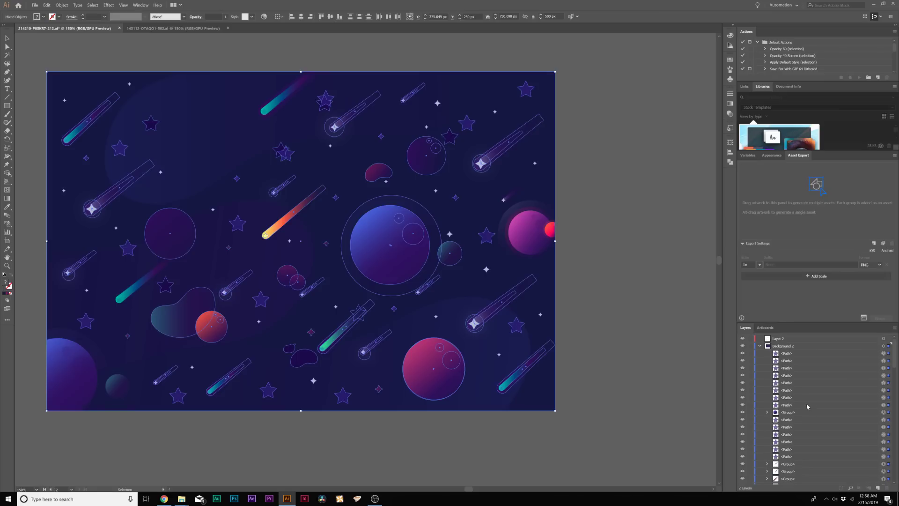
Step: Check Background 2's separate paths and test-select the central blue planet group
click(775, 347)
click(759, 346)
click(760, 346)
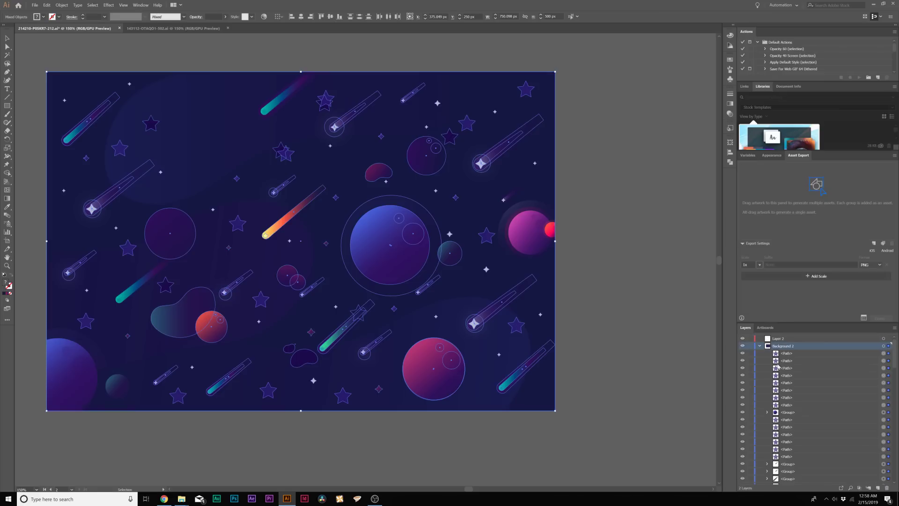
click(390, 244)
click(569, 456)
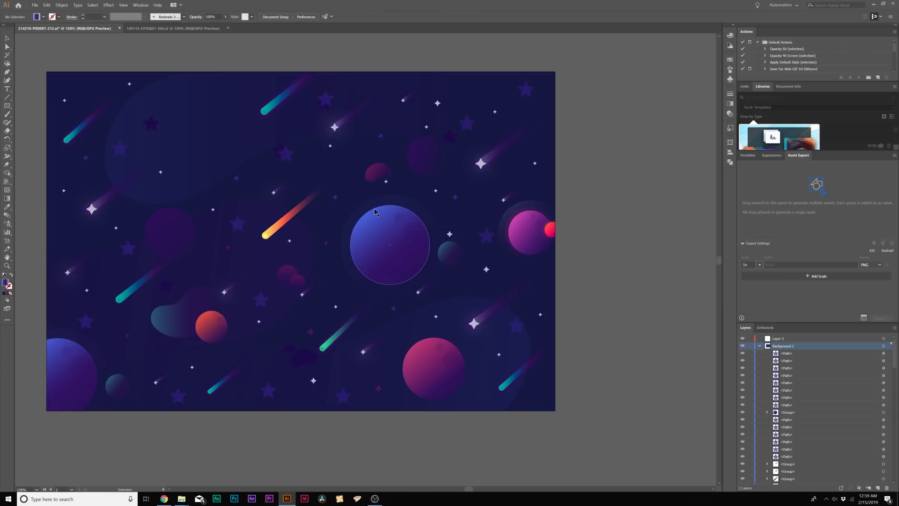
Step: Move the central blue planet group onto Layer 2 and confirm it by toggling visibility
scroll(372, 220, left, 2)
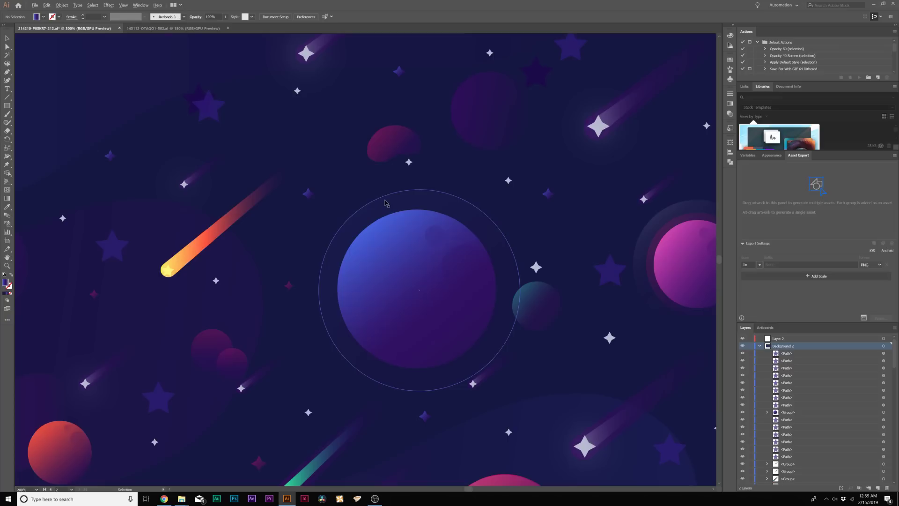
scroll(386, 201, up, 2)
click(385, 215)
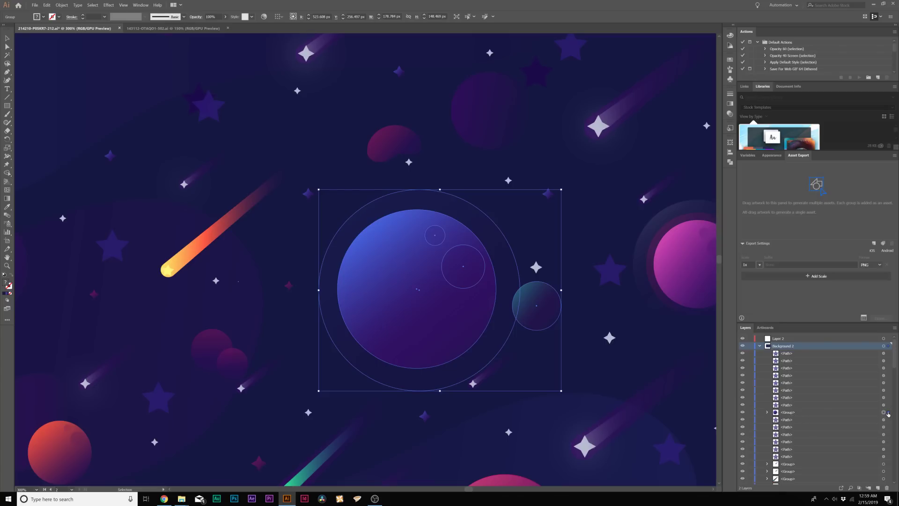
click(790, 413)
drag(885, 413, 780, 340)
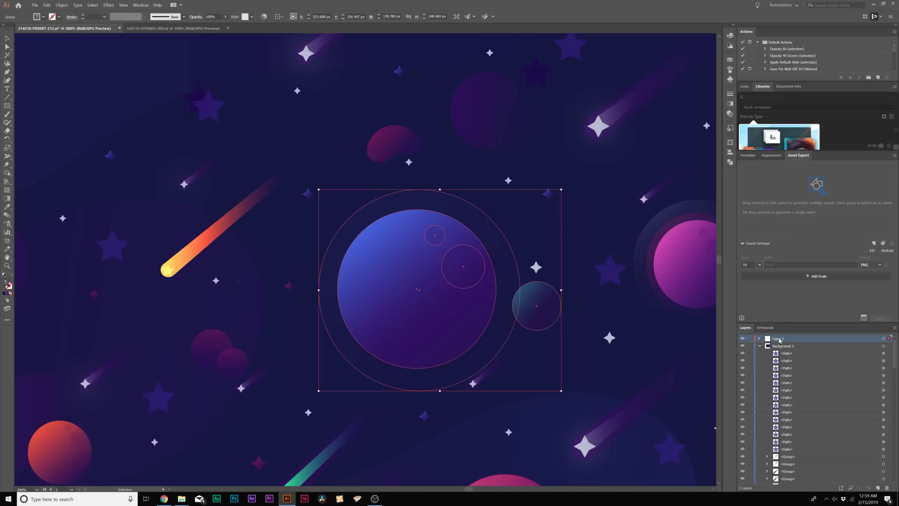
click(742, 338)
click(742, 338)
click(742, 338)
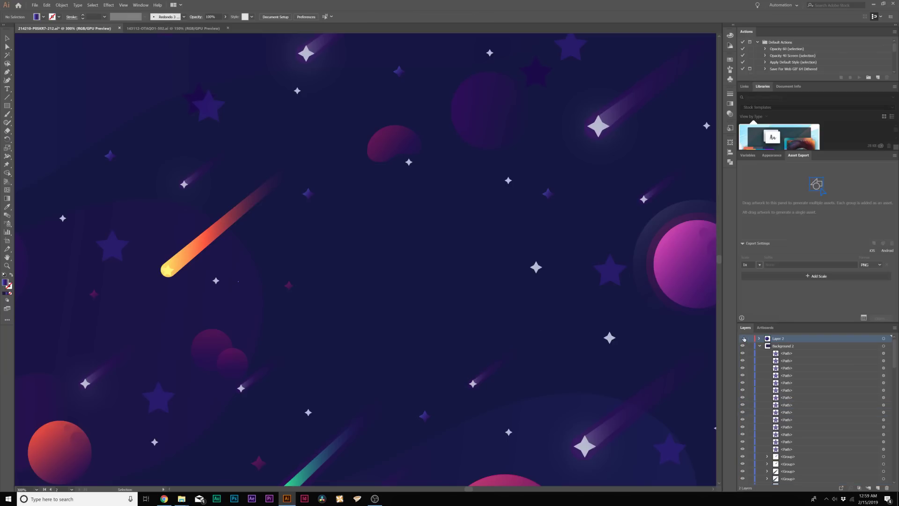
click(743, 338)
click(742, 338)
click(742, 338)
click(743, 338)
click(743, 338)
Step: Move the upper-left pink planet group onto Layer 3 and deselect it
click(792, 347)
key(ctrl+minus)
key(ctrl+minus)
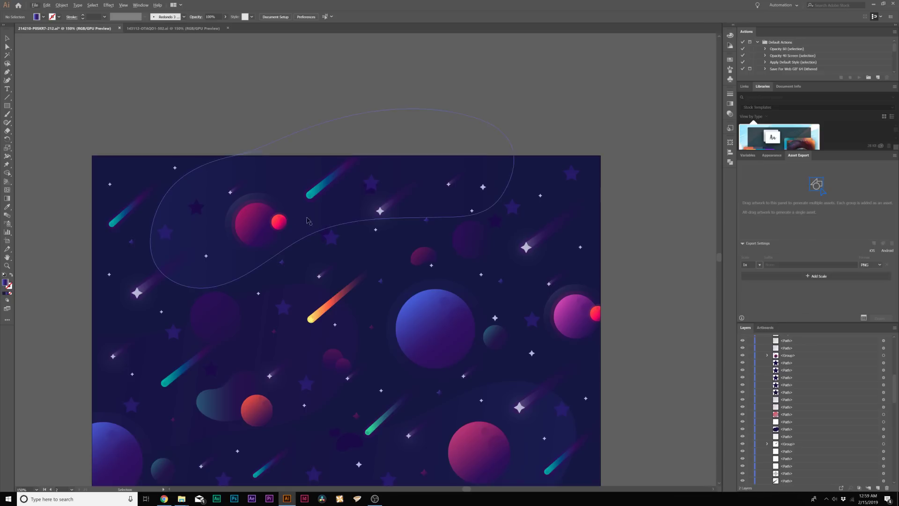
click(257, 224)
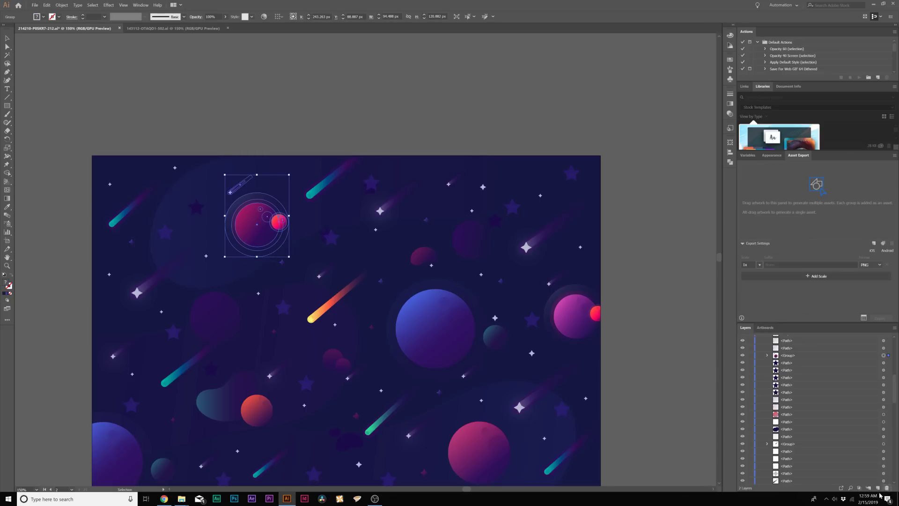
scroll(858, 459, up, 1)
scroll(812, 370, up, 5)
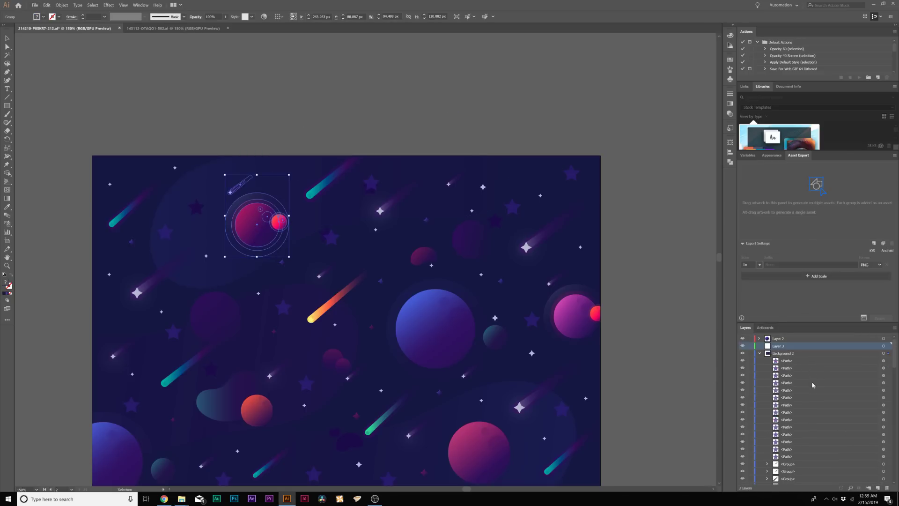
drag(793, 459, 768, 347)
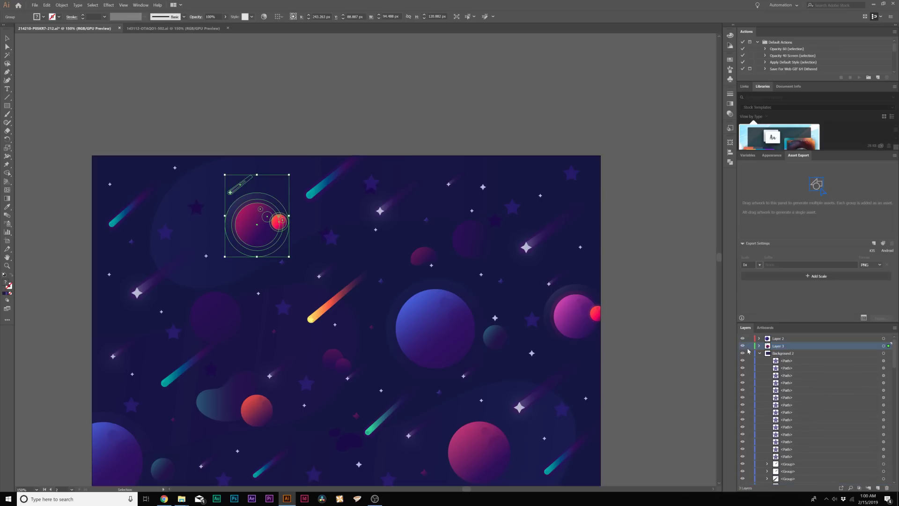
key(ctrl+shift+a)
scroll(580, 373, down, 2)
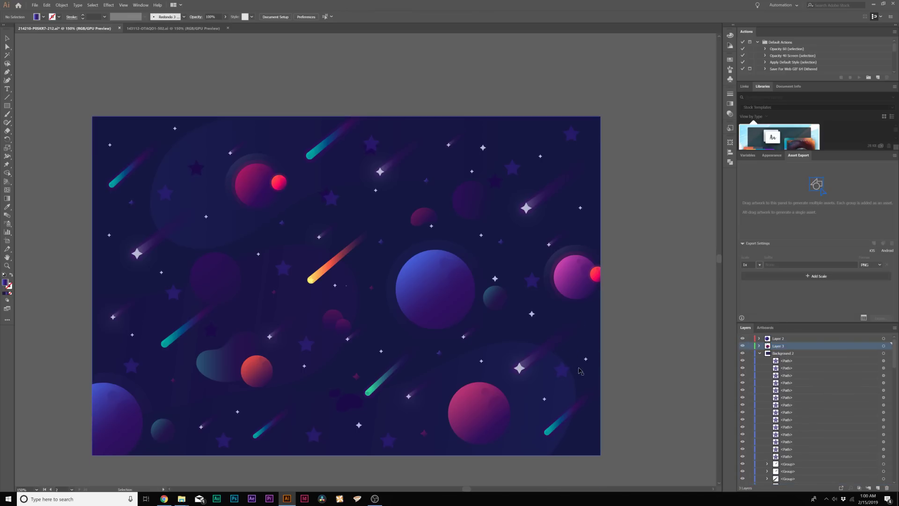
Step: Create a fourth layer and move the lower pink planet with its craters onto it
click(496, 410)
scroll(496, 411, up, 2)
shift+click(494, 404)
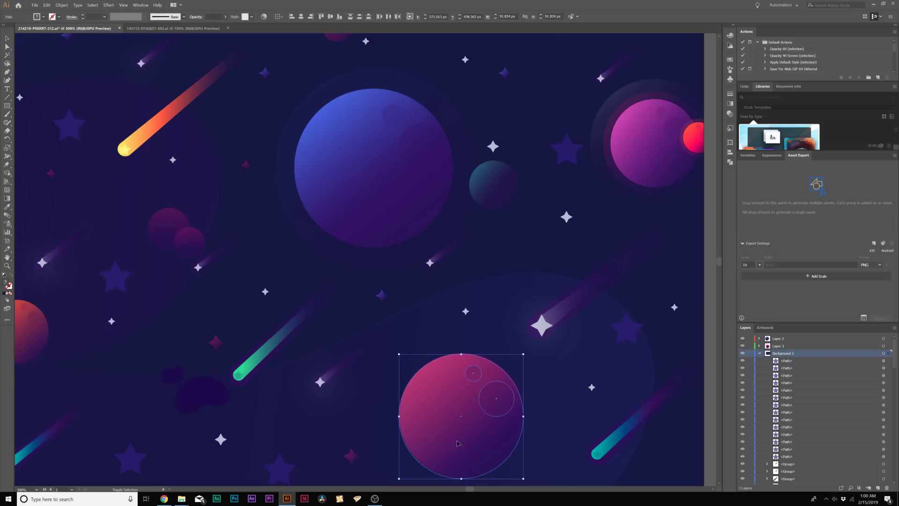
scroll(796, 395, down, 5)
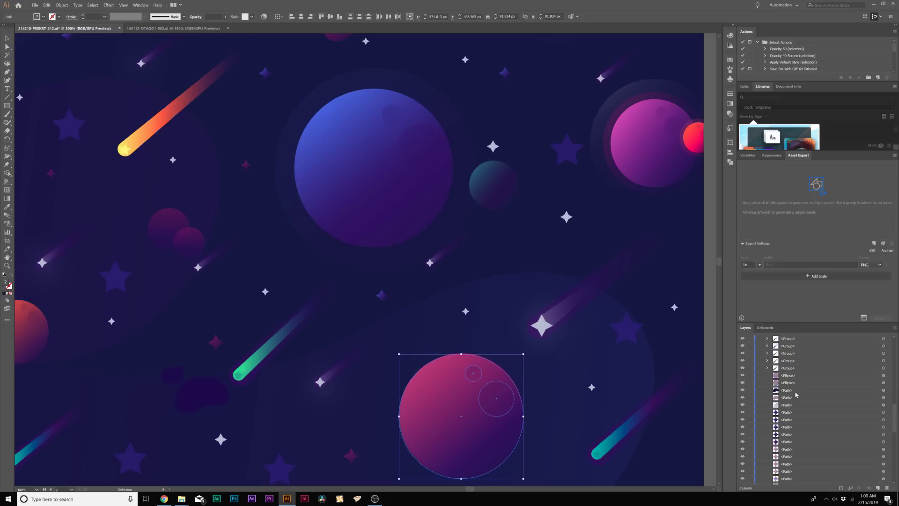
scroll(795, 396, up, 1)
scroll(799, 404, up, 4)
click(877, 487)
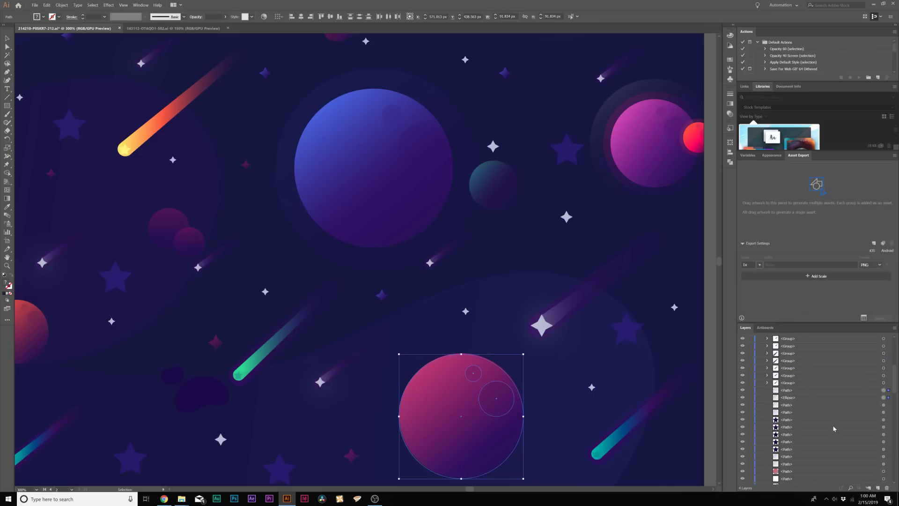
scroll(802, 397, down, 4)
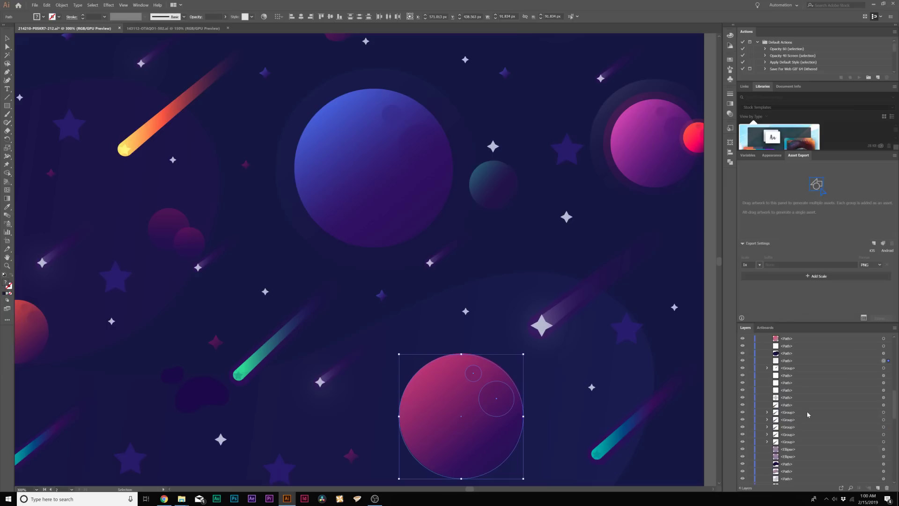
scroll(798, 374, up, 2)
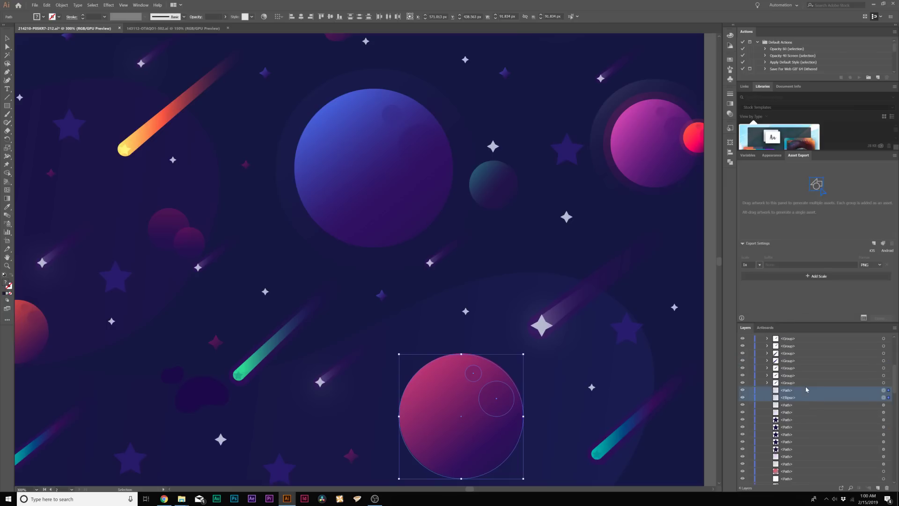
drag(796, 396, 786, 337)
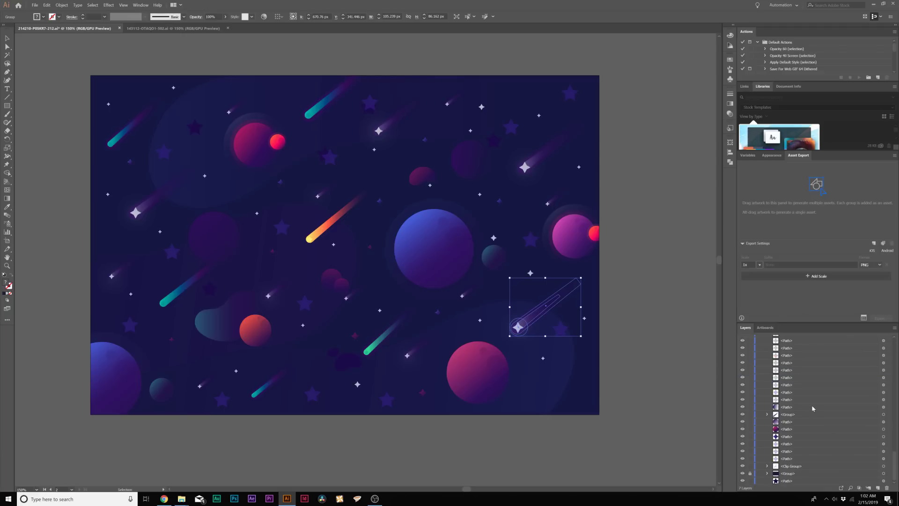
Step: Bring the lower-right meteor group to the front and drag it up toward Layer 7
scroll(813, 405, up, 5)
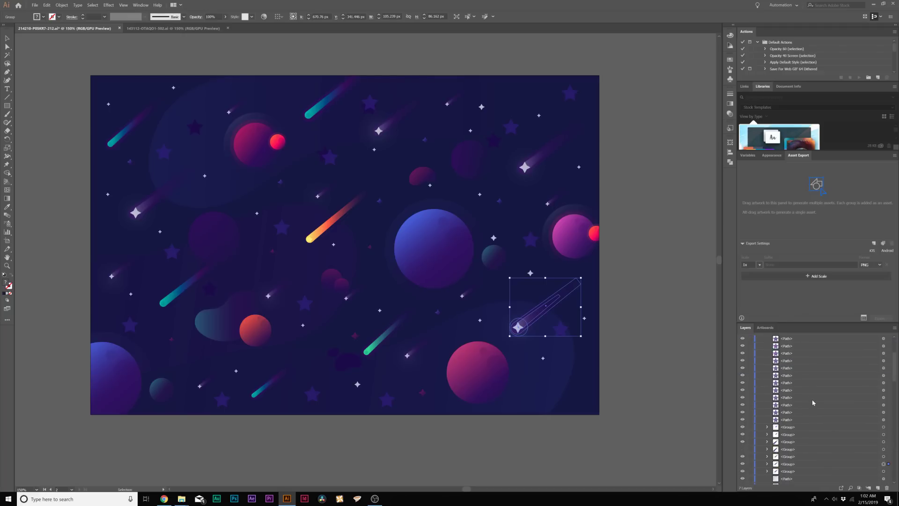
scroll(813, 403, down, 3)
click(788, 398)
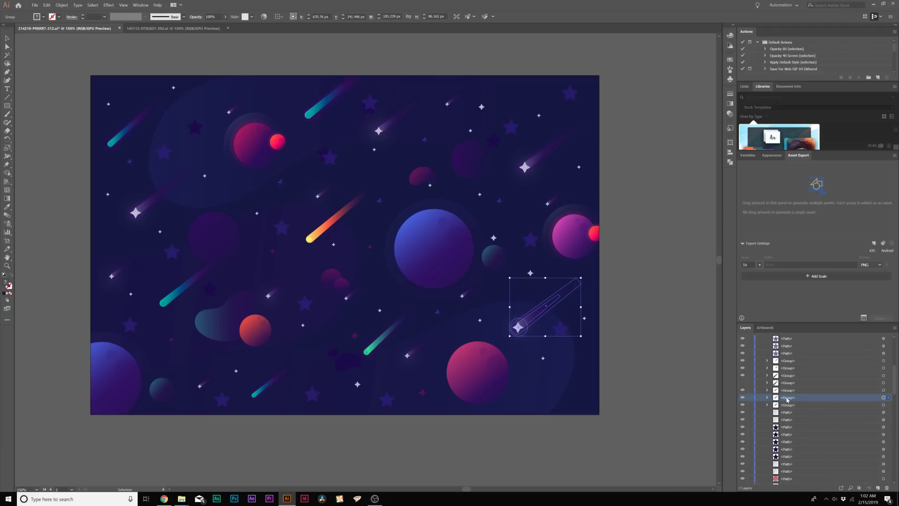
right_click(541, 312)
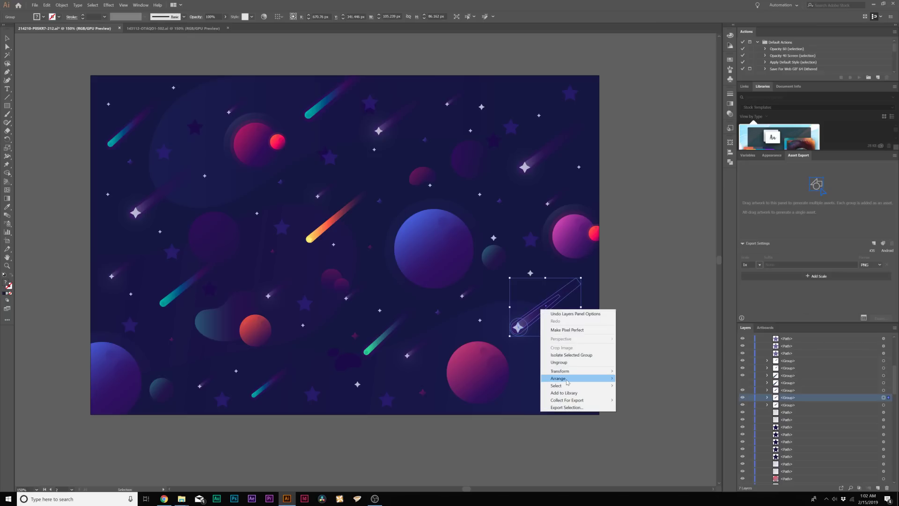
mouse_move(604, 378)
click(651, 378)
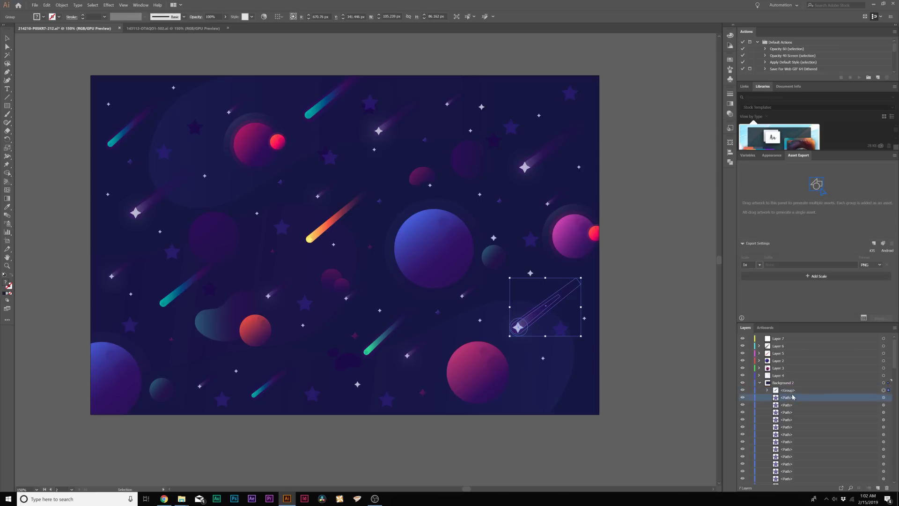
drag(788, 390, 782, 338)
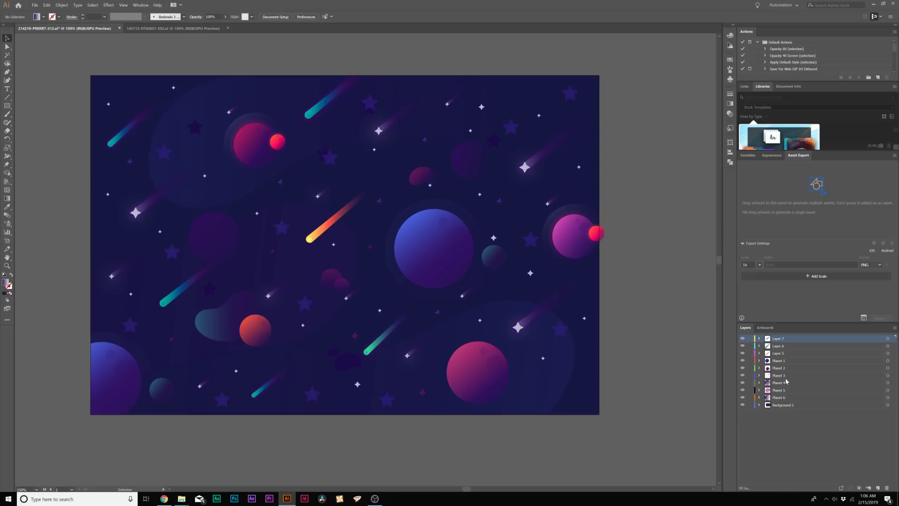
Step: Switch to the Galaxy Background document and select the rocket group
click(174, 28)
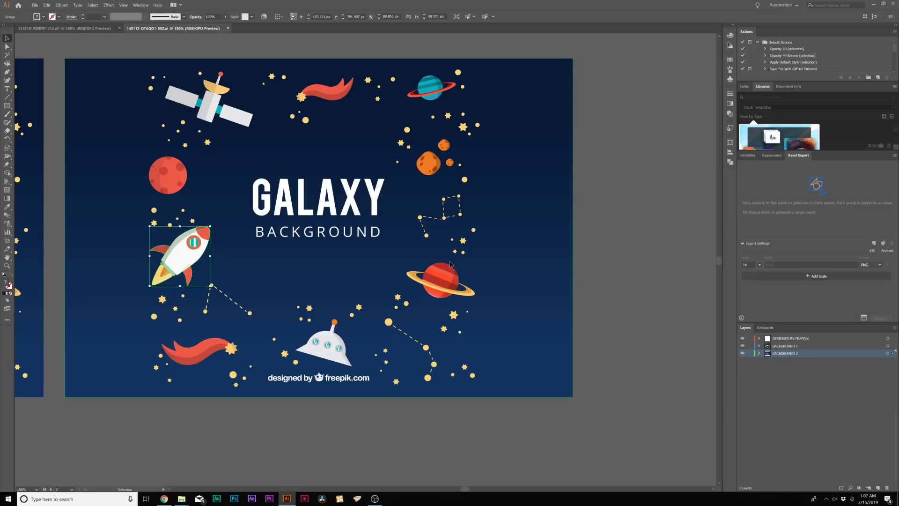
scroll(435, 276, up, 1)
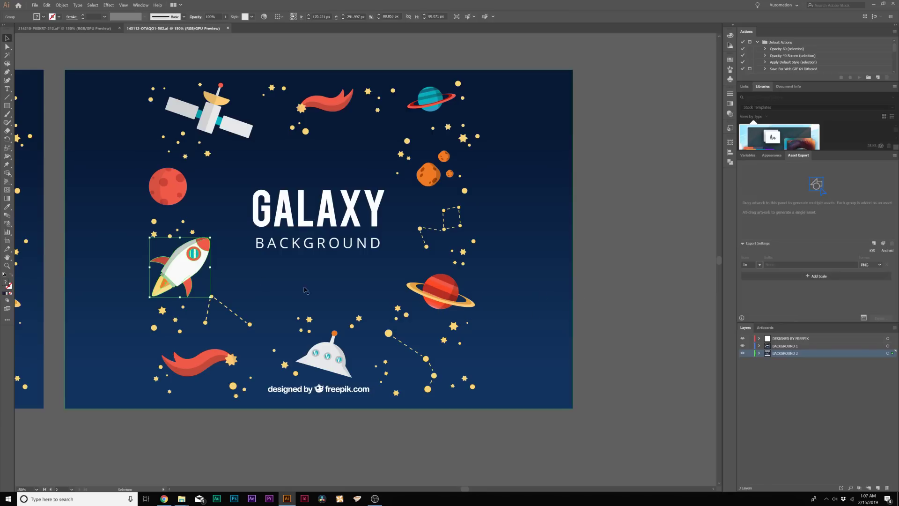
click(648, 270)
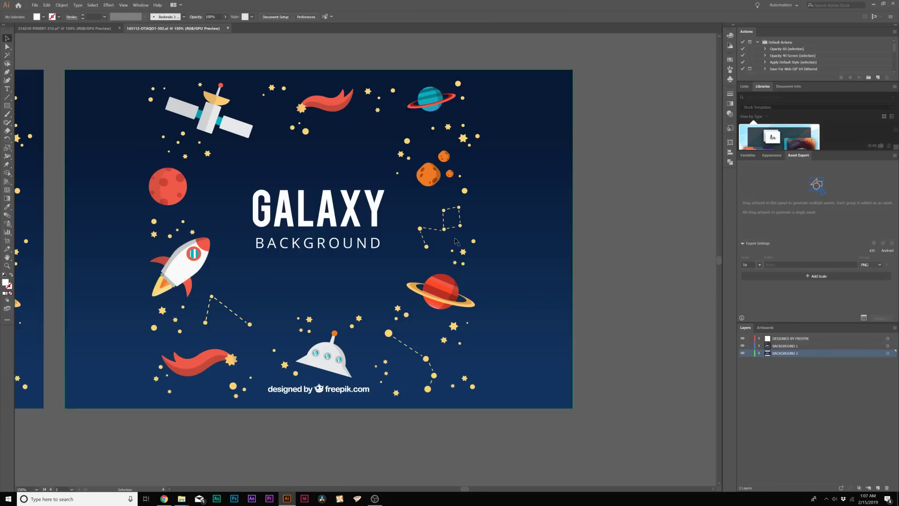
click(179, 271)
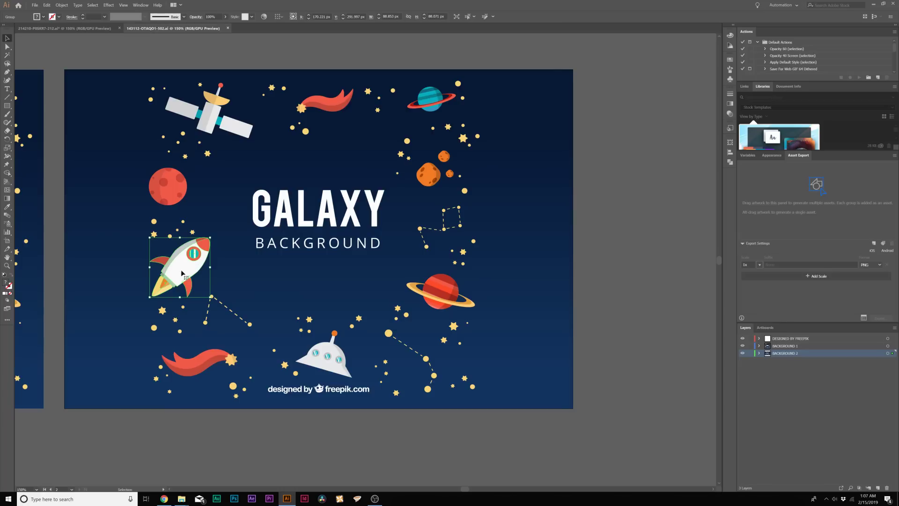
Step: Create Layer 4, bring the rocket to the front, and move it onto Layer 4
click(878, 487)
click(760, 360)
scroll(791, 398, down, 5)
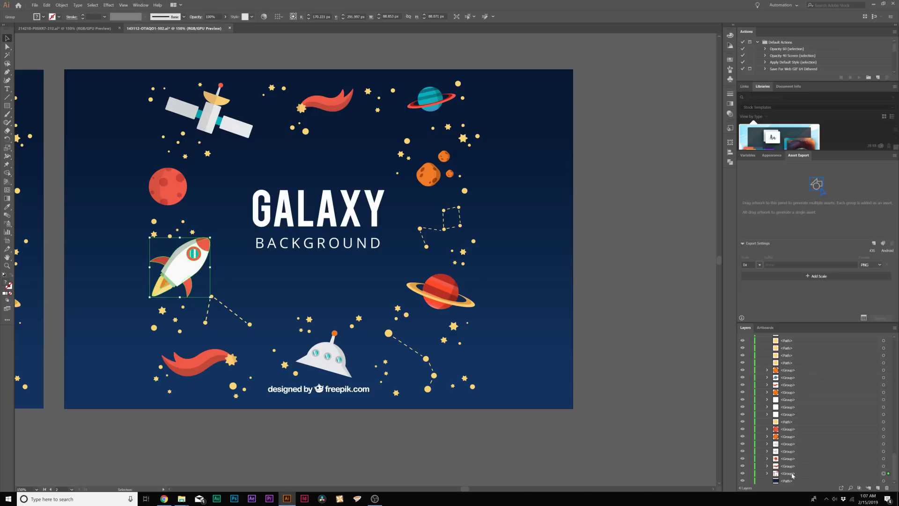
right_click(181, 267)
mouse_move(220, 333)
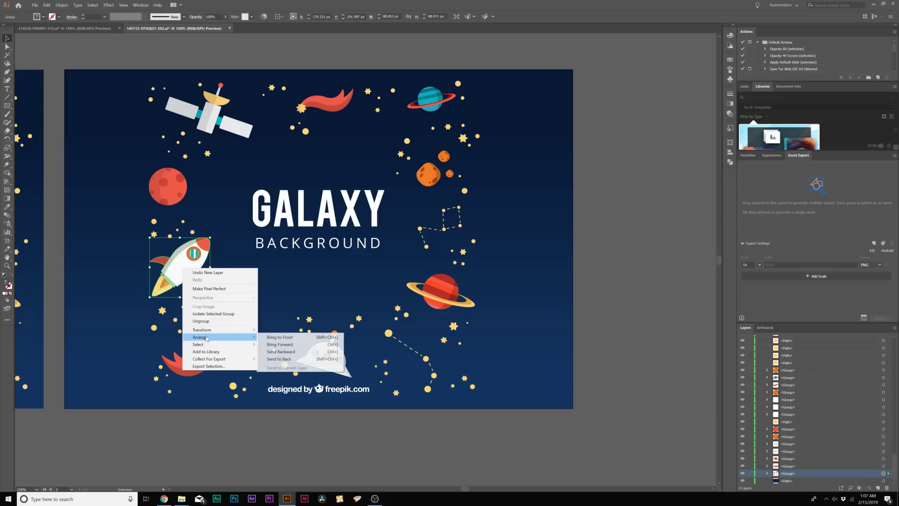
click(287, 337)
scroll(817, 379, up, 5)
drag(786, 361, 780, 353)
Step: Bring the satellite to the front and hide Background 2, Background 1 and Designed by Freepik
right_click(183, 111)
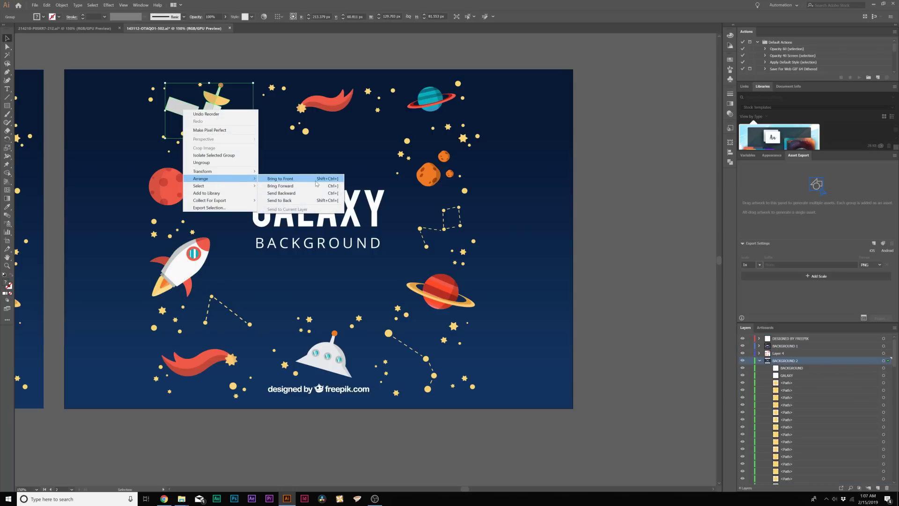
click(743, 369)
click(743, 368)
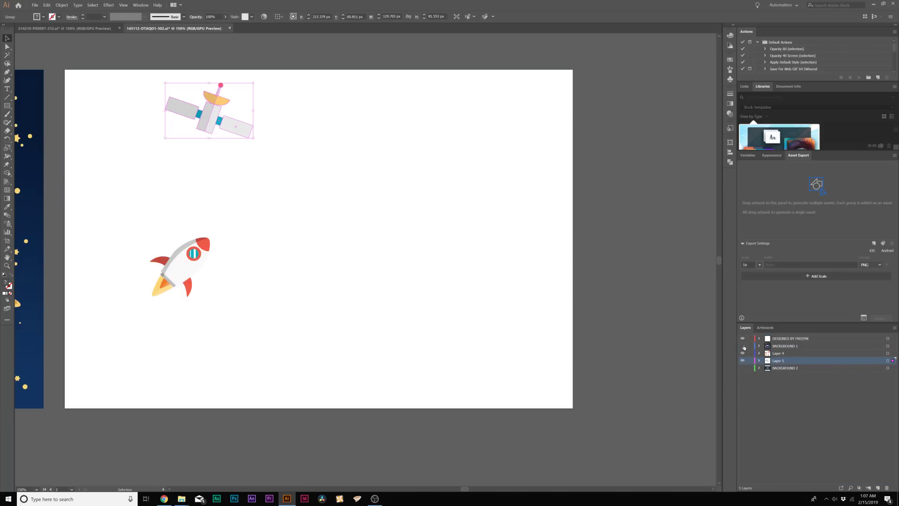
click(742, 345)
click(742, 338)
Step: Save the space artwork as Space.ai with default Illustrator options
key(a)
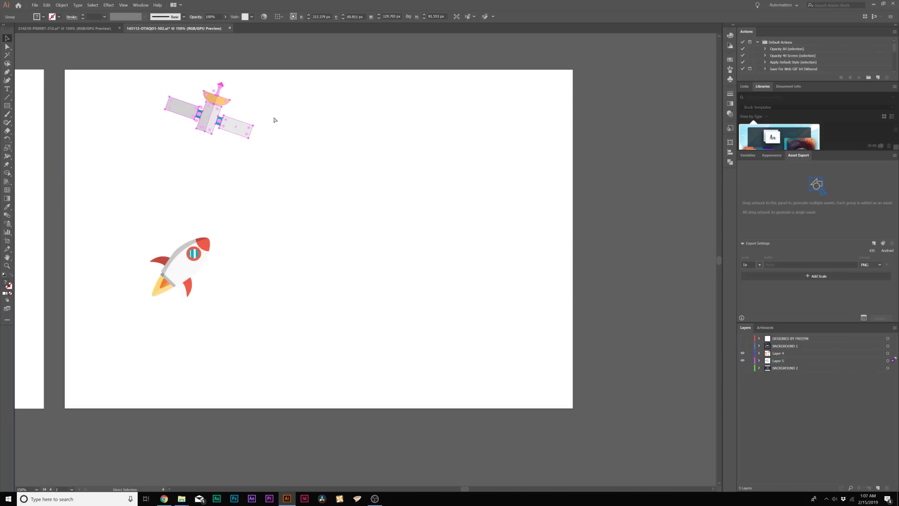
click(50, 29)
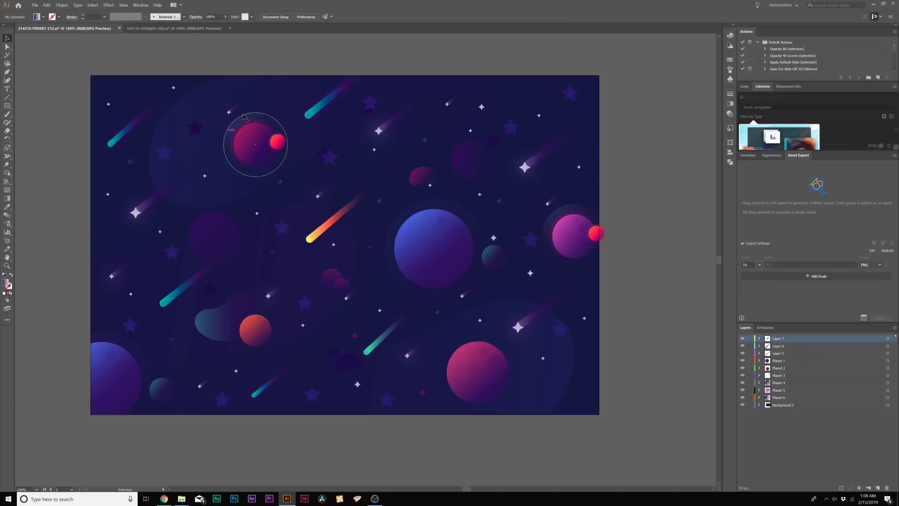
click(31, 4)
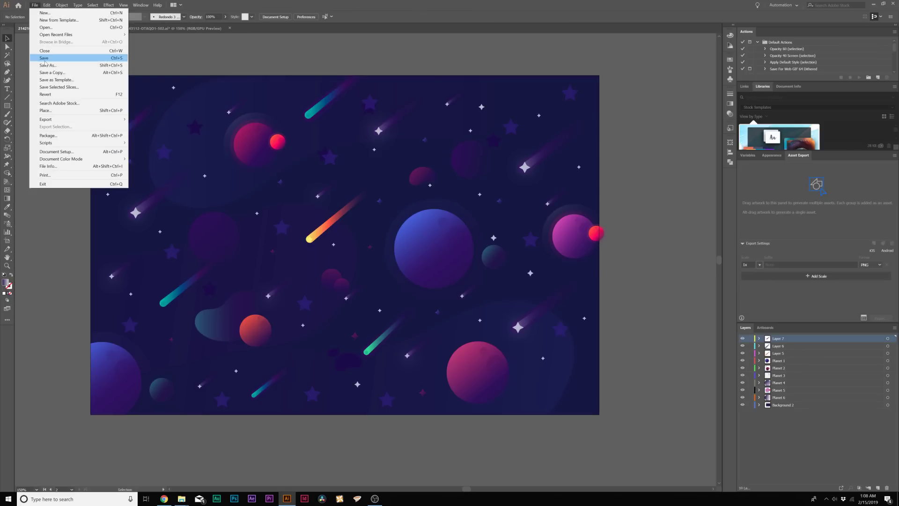
click(47, 66)
click(108, 172)
key(Return)
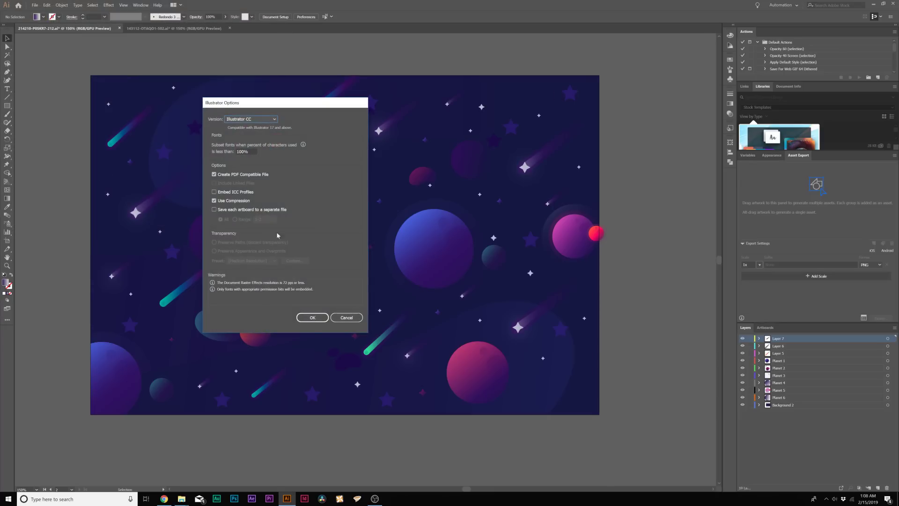
click(312, 317)
Step: Save a copy of the rocket and satellite document as Models.ai
click(173, 28)
click(34, 4)
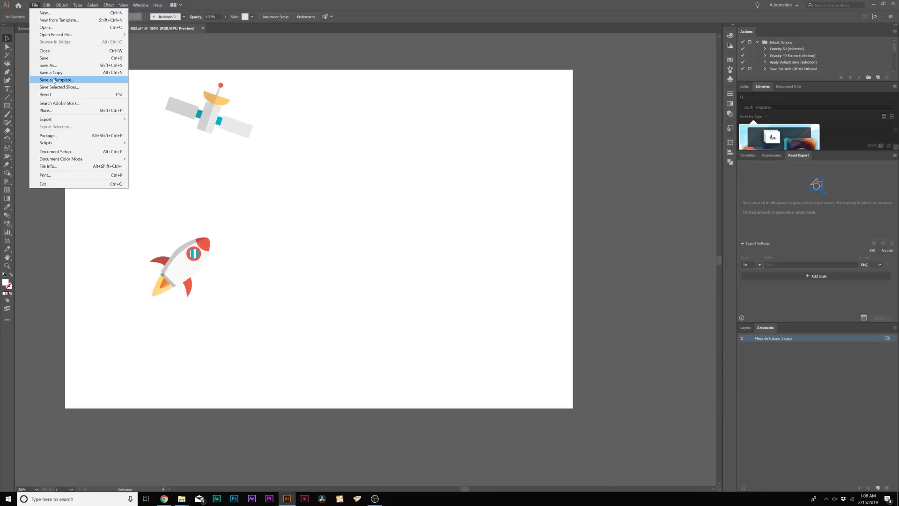
click(53, 73)
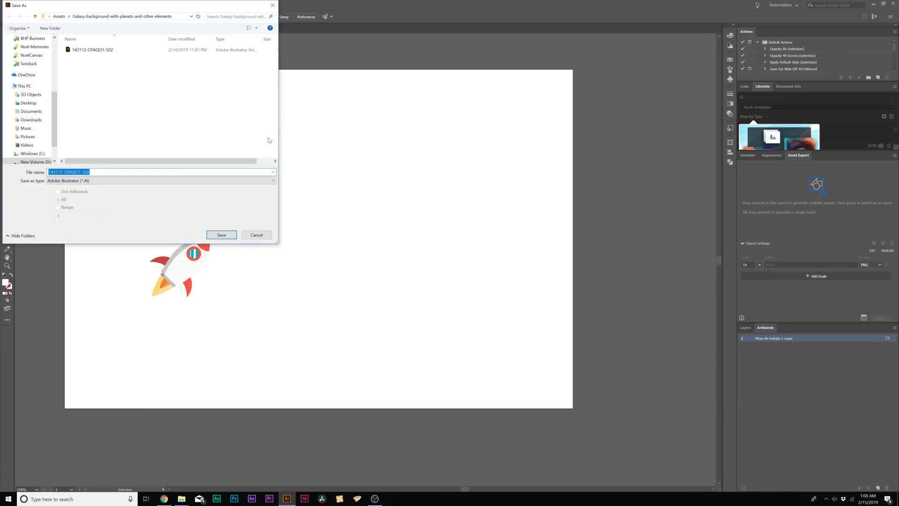
text(Model)
key(Return)
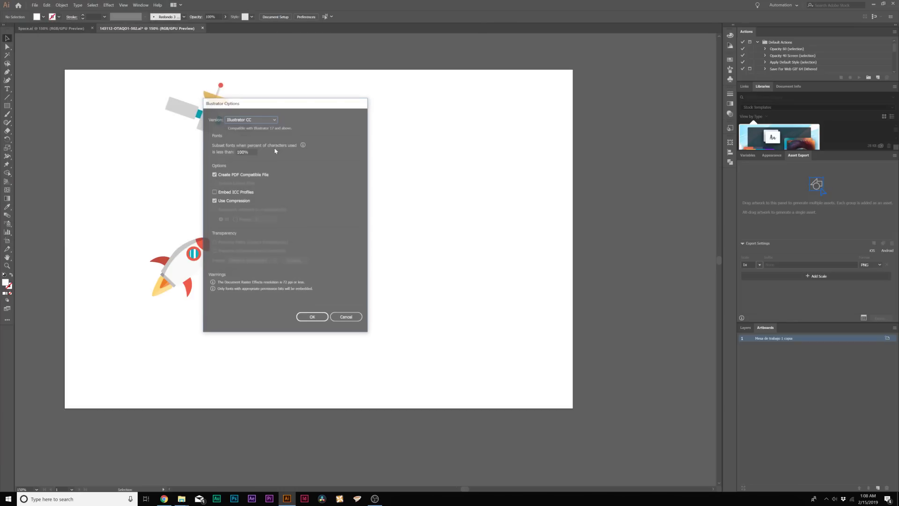
click(312, 320)
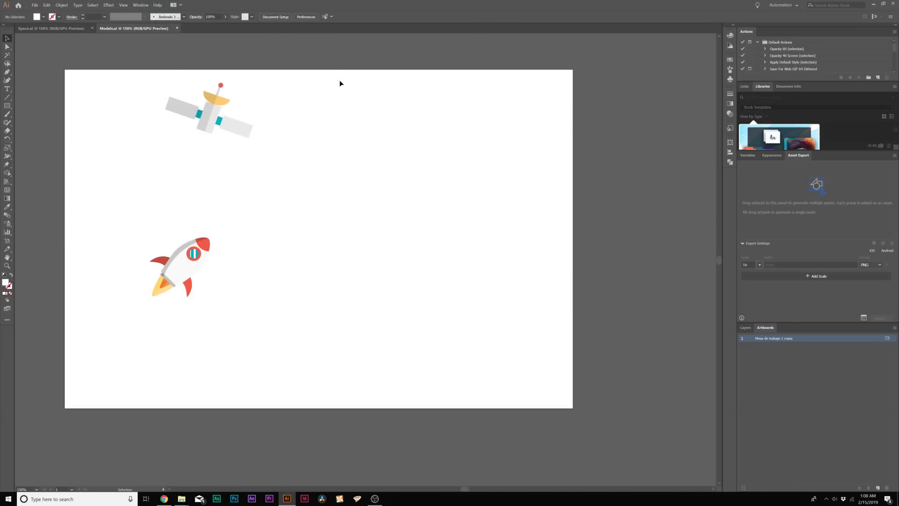
Step: Drag Models.ai and Space.ai into the After Effects project
click(48, 27)
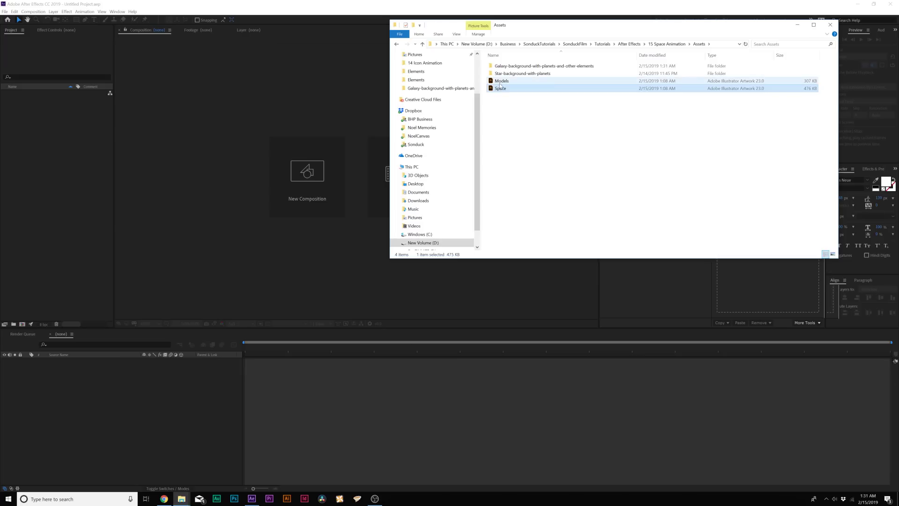
shift+click(502, 80)
drag(501, 81, 65, 163)
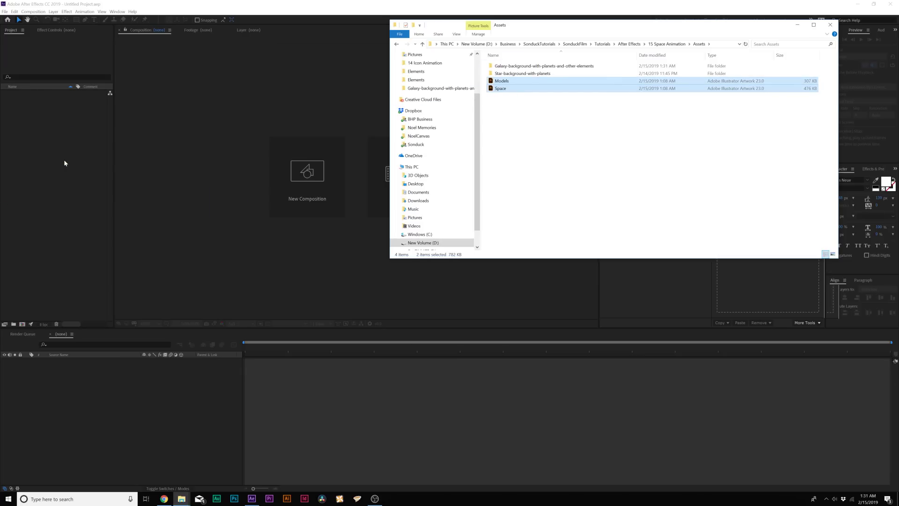
Step: Create a new composition named Main
click(14, 324)
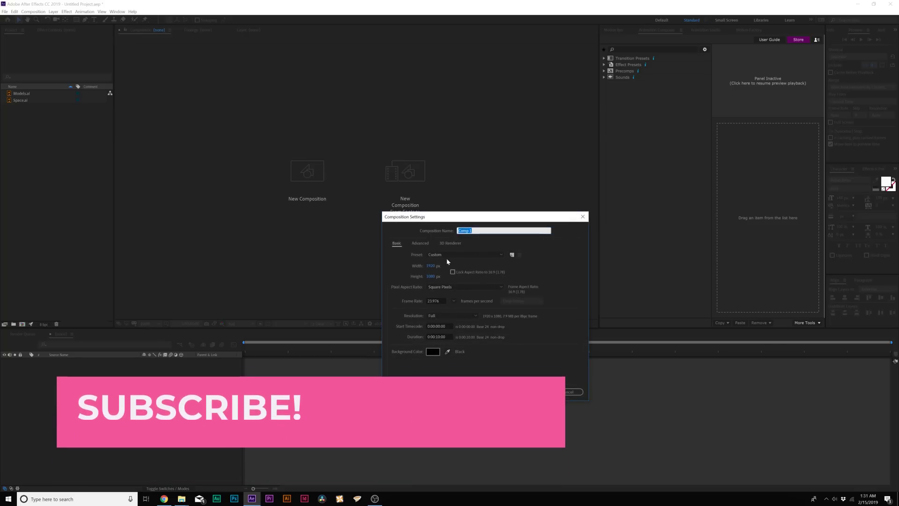
text(Main)
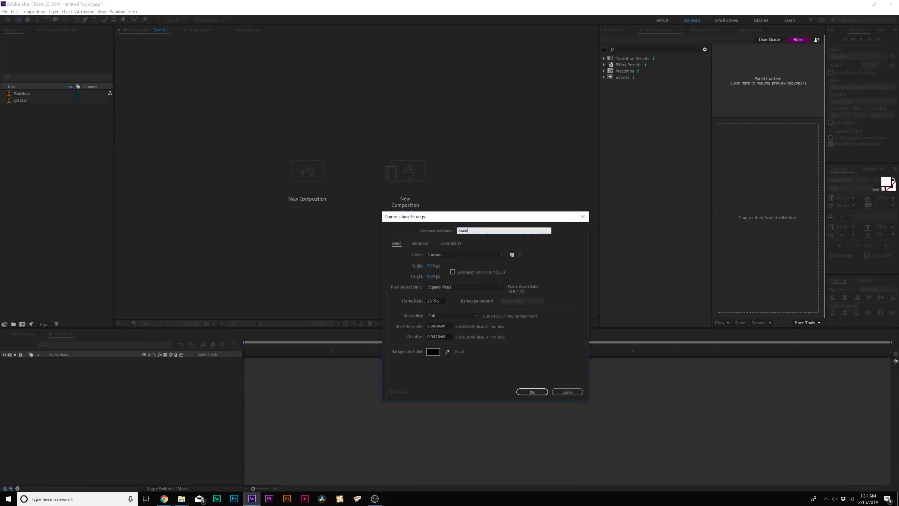
key(Return)
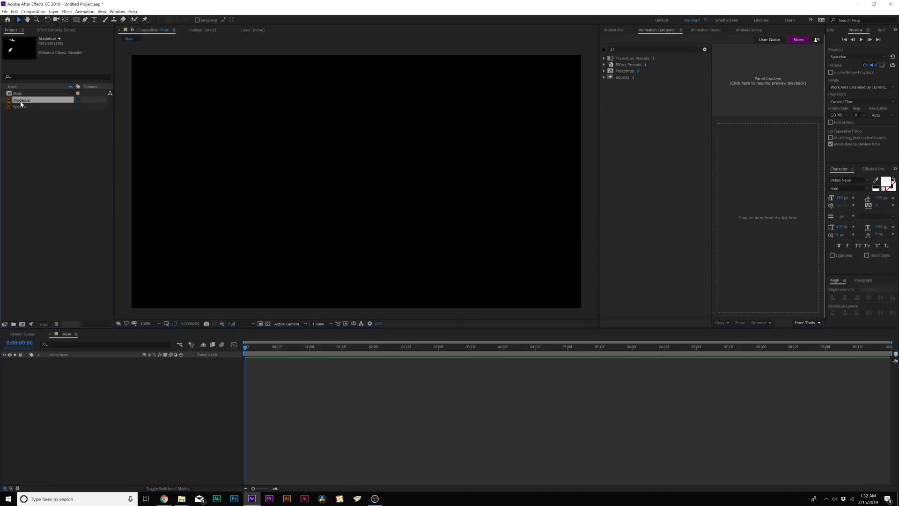
Step: Add Models.ai and Space.ai as layers in the Main composition
click(21, 107)
shift+click(23, 101)
drag(24, 104, 155, 401)
Step: Convert both Illustrator layers to layered comps, creating Models and Space compositions
click(75, 386)
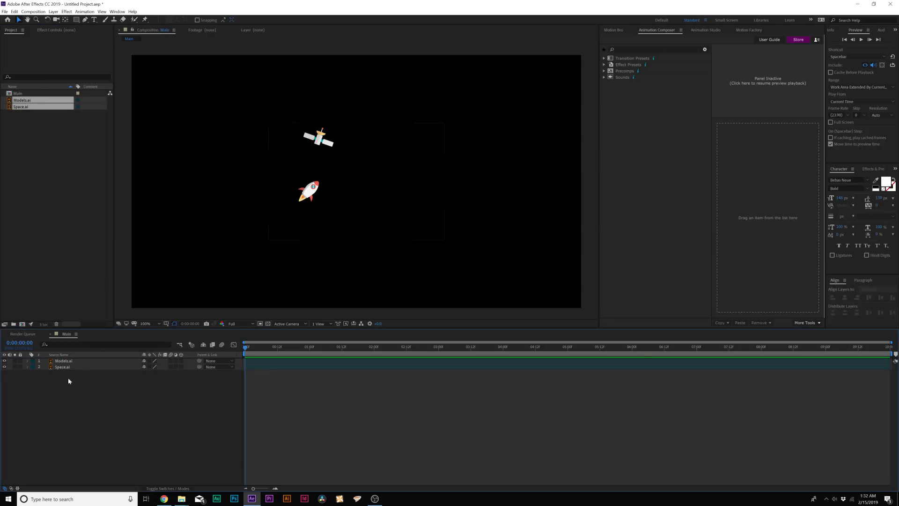
drag(55, 369, 61, 362)
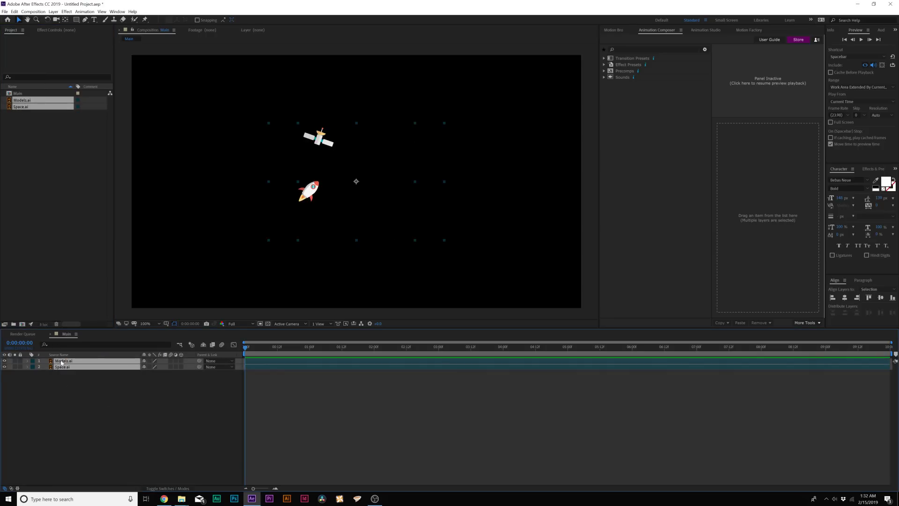
right_click(61, 362)
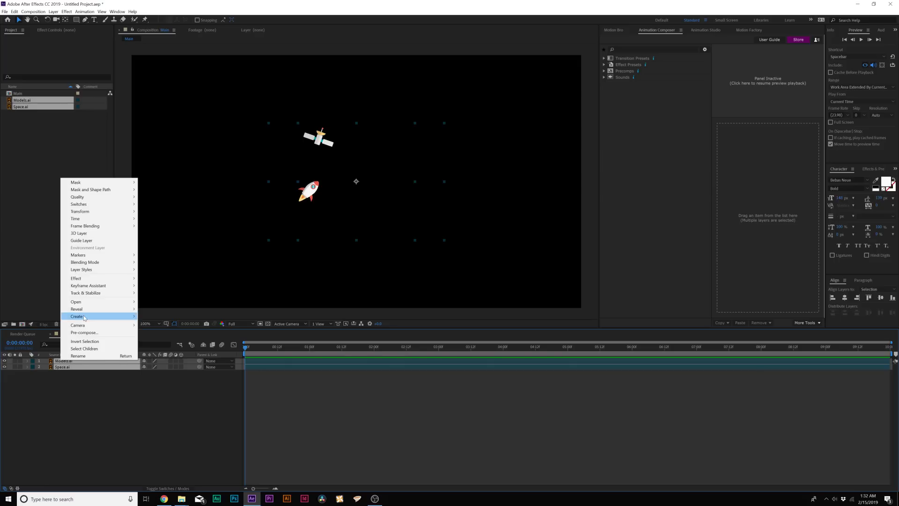
mouse_move(84, 318)
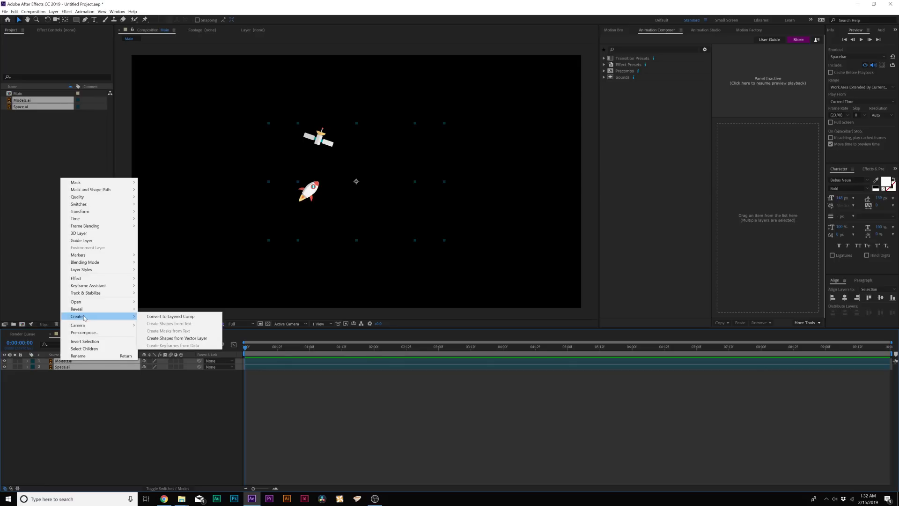
click(198, 318)
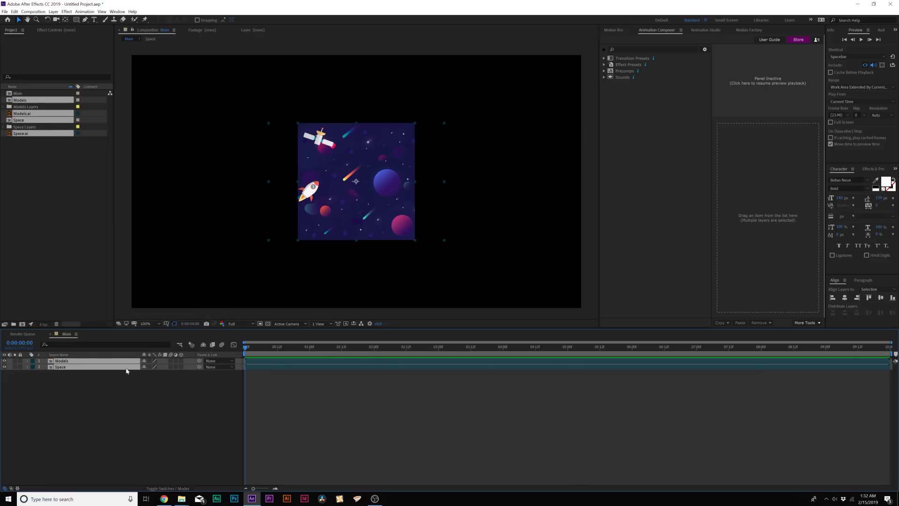
click(91, 406)
key(period)
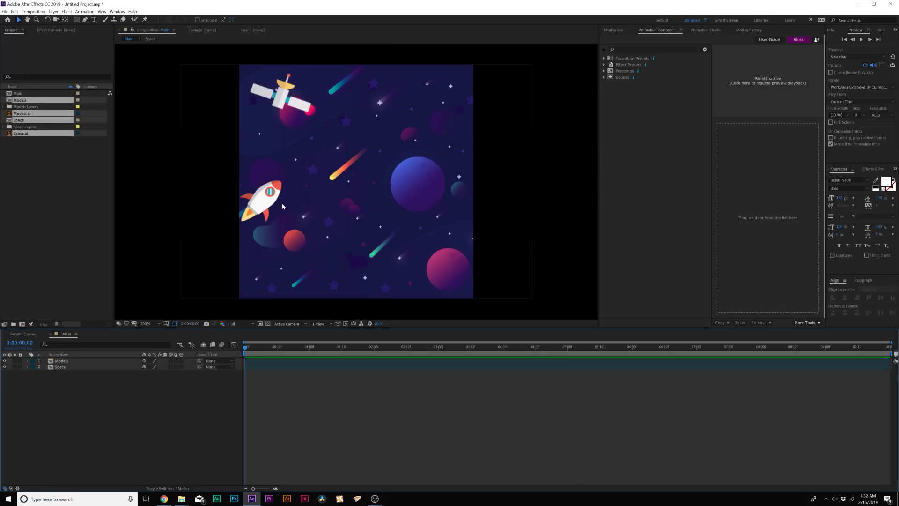
key(comma)
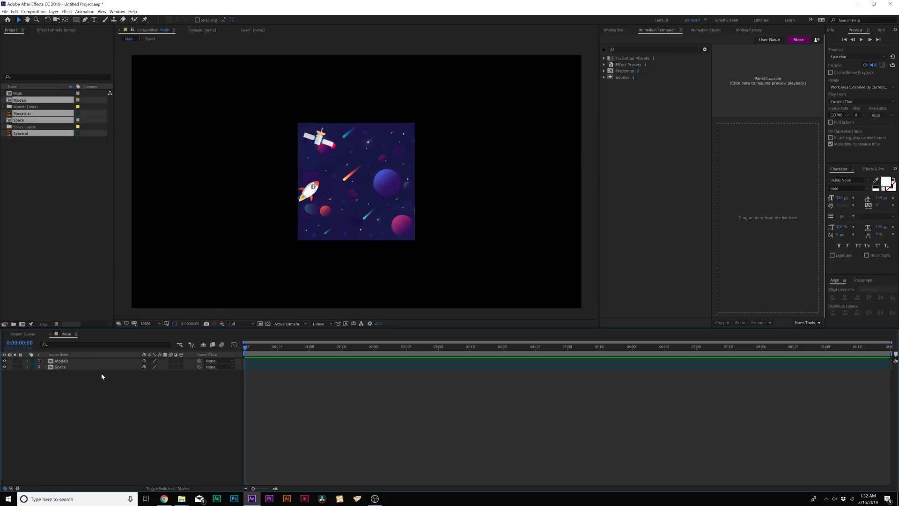
Step: Inspect the Space artwork, then scale the Space layer in Main to 420%
double_click(61, 367)
key(period)
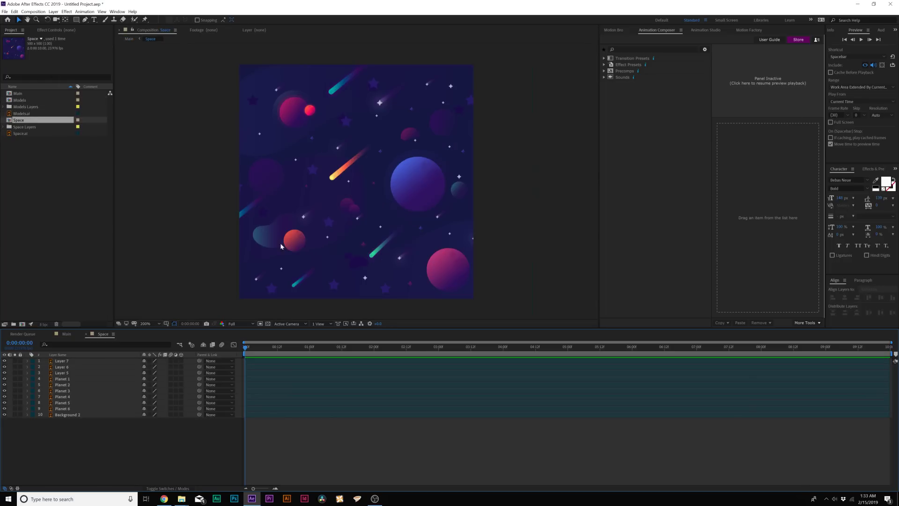
click(67, 334)
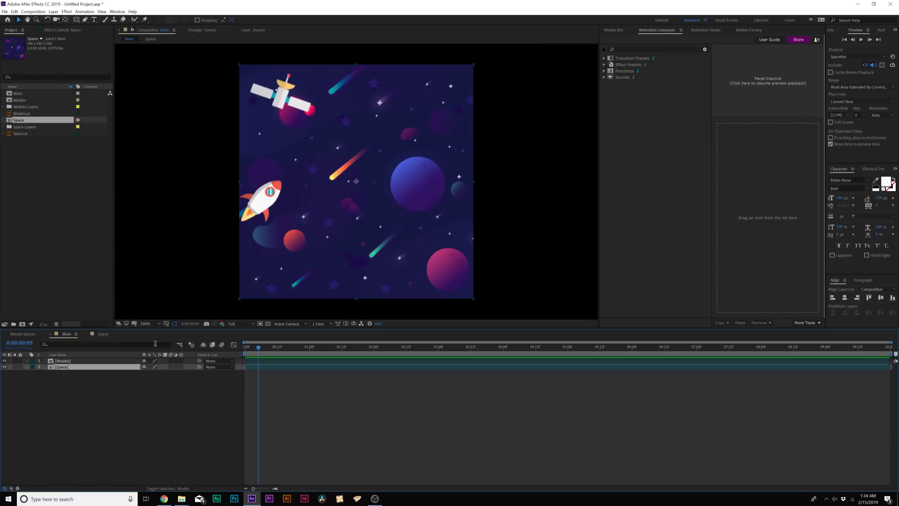
key(s)
key(comma)
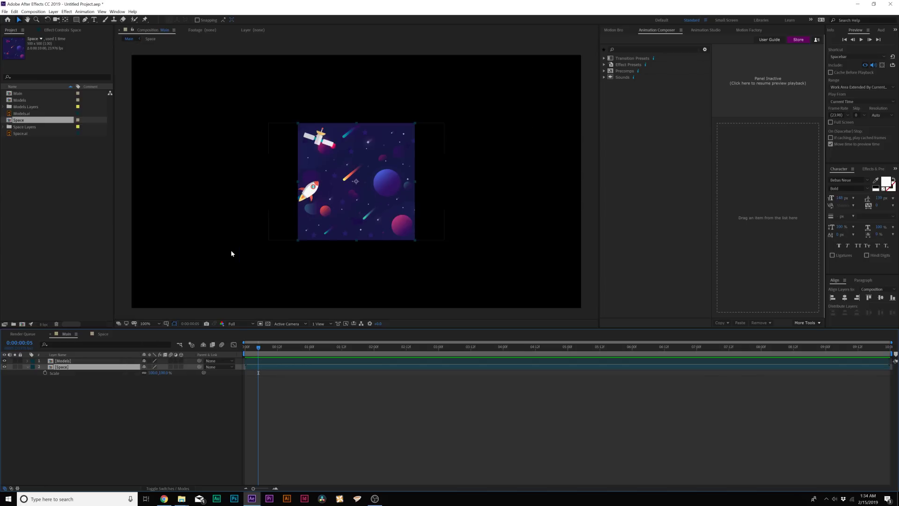
drag(155, 373, 304, 372)
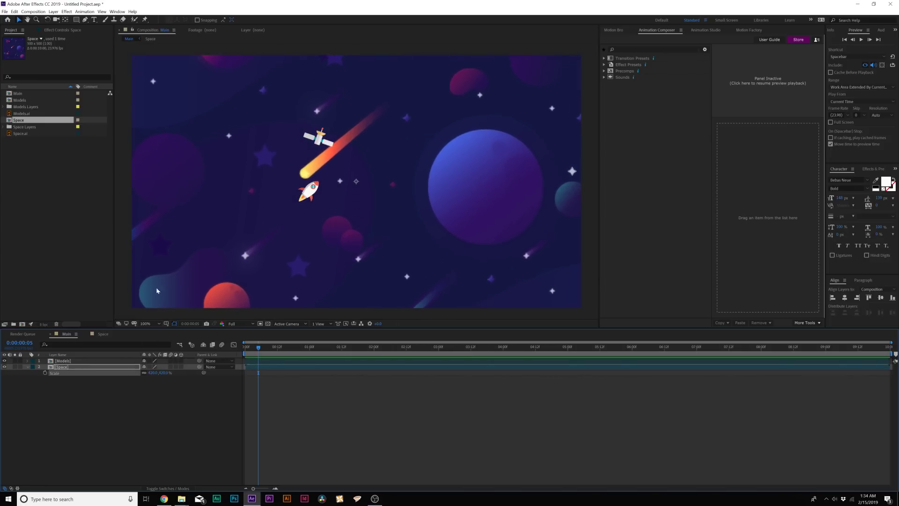
Step: Enable Continuously Rasterize on the Space precomp's layers so they stay sharp
double_click(61, 367)
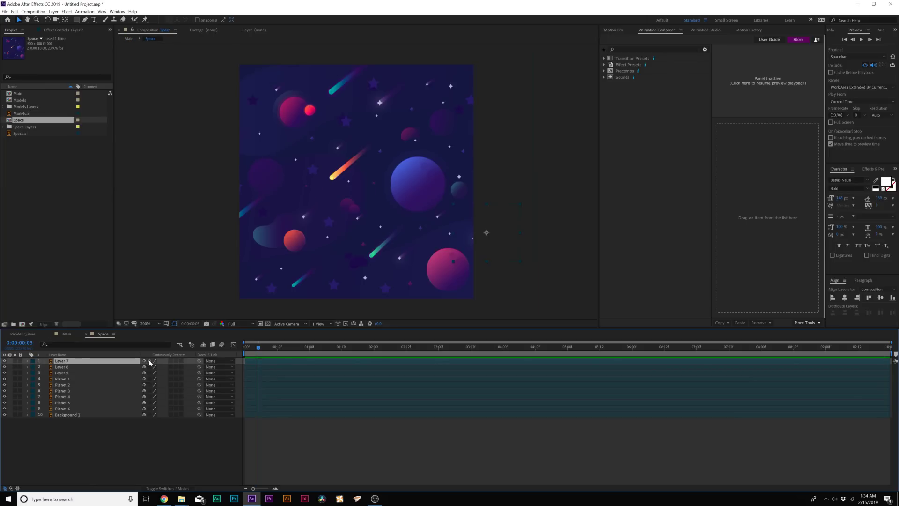
drag(149, 361, 145, 379)
click(66, 334)
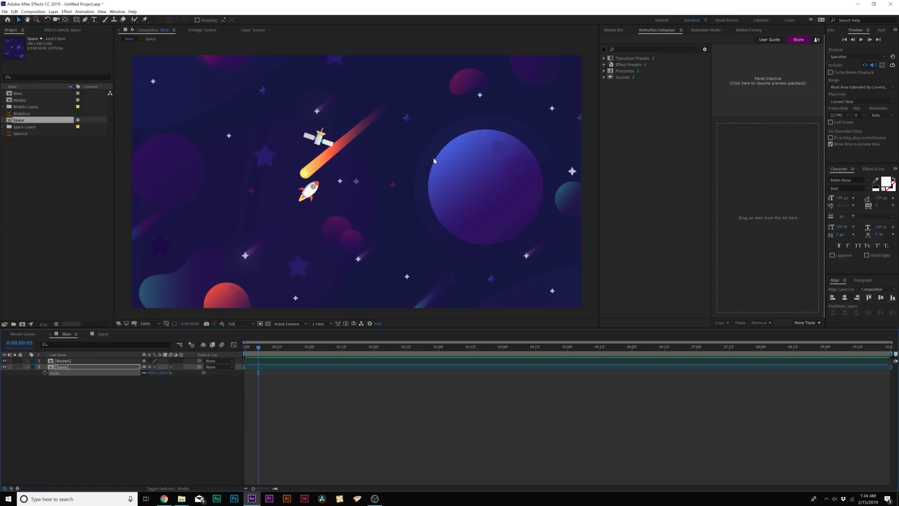
Step: Bring the rocket and satellite layers from Models into Main and delete the Models precomp
click(76, 362)
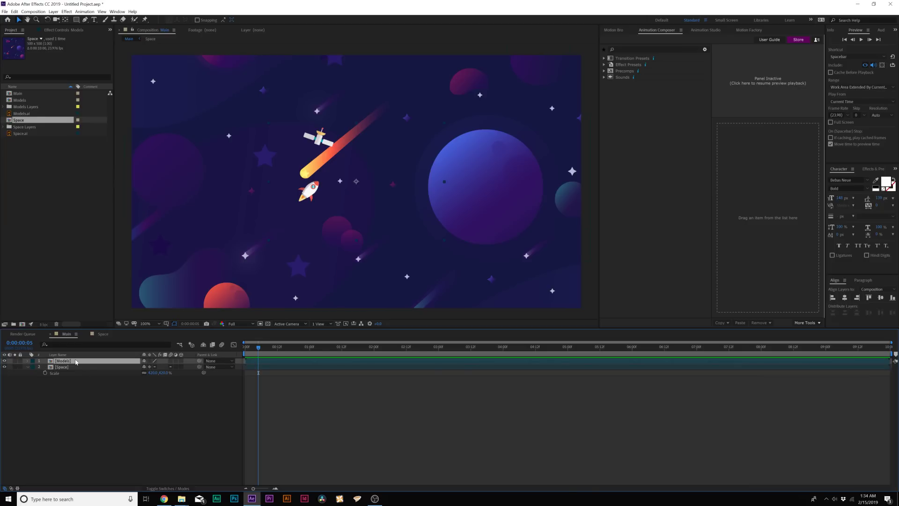
double_click(69, 362)
click(56, 374)
shift+click(58, 379)
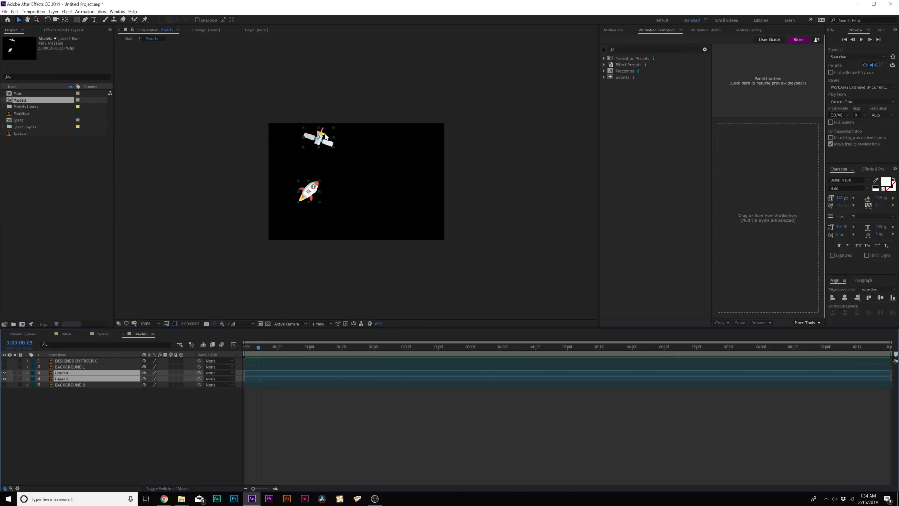
click(83, 335)
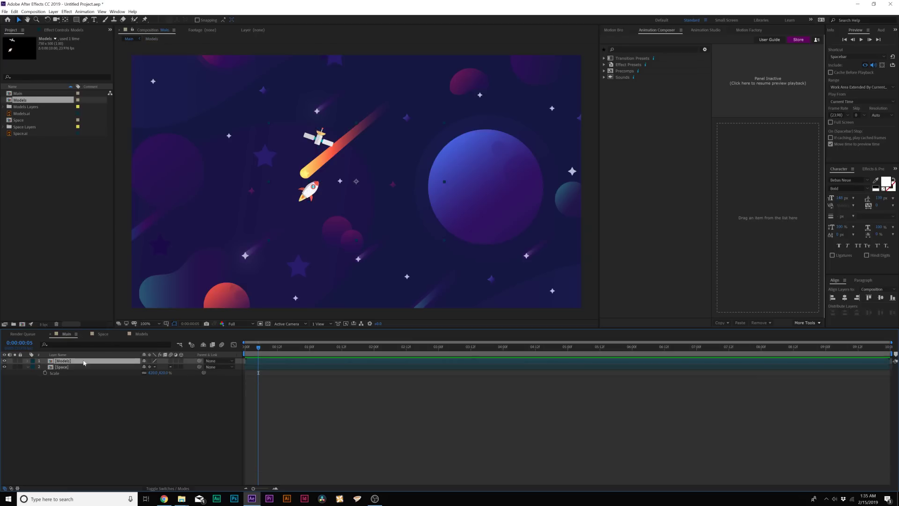
key(ctrl+v)
click(64, 373)
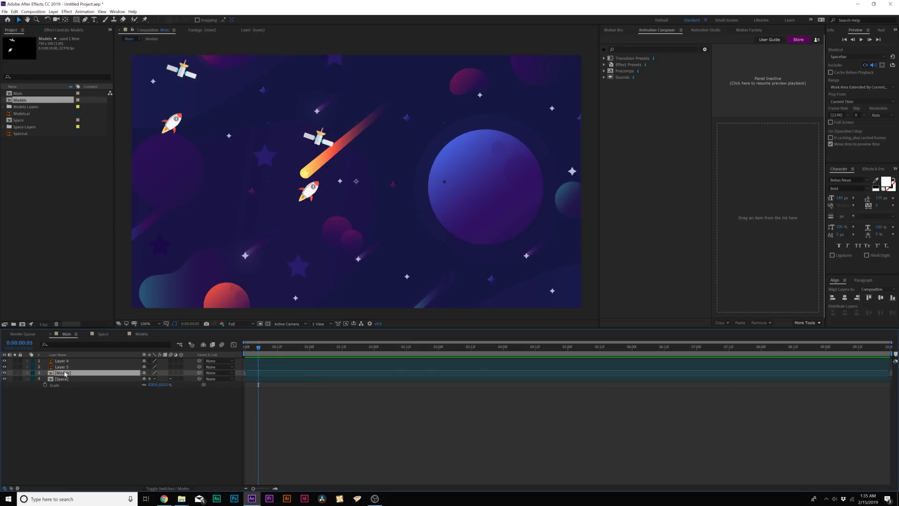
key(Delete)
Step: Scale the satellite to about 283% near the comet and the rocket to about 318% at bottom centre
click(65, 367)
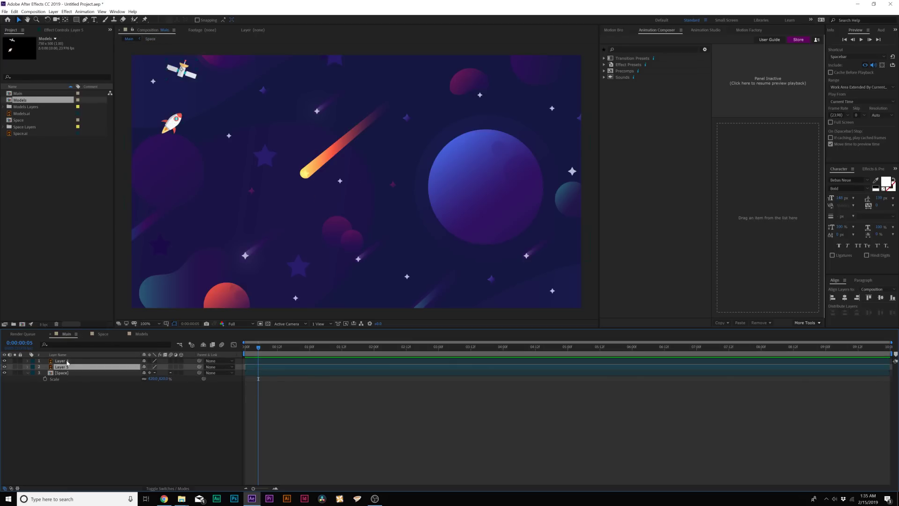
key(s)
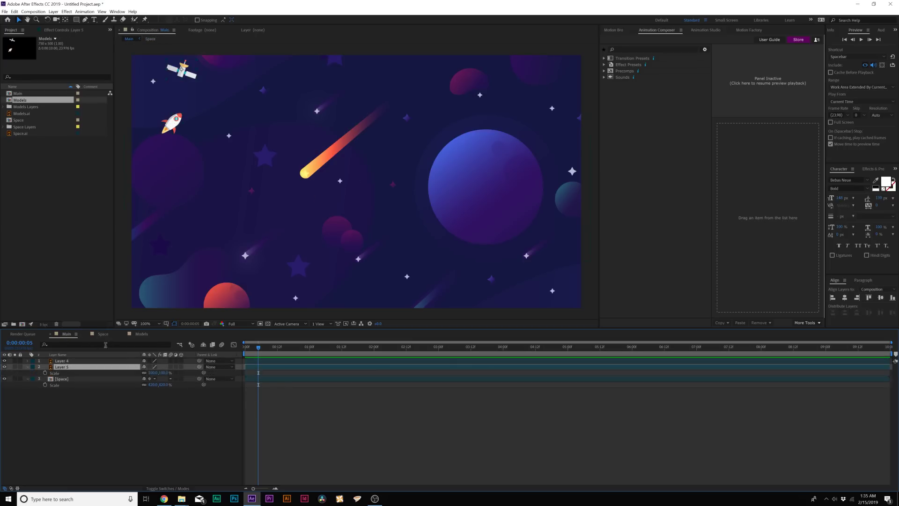
drag(155, 373, 262, 383)
drag(206, 111, 267, 223)
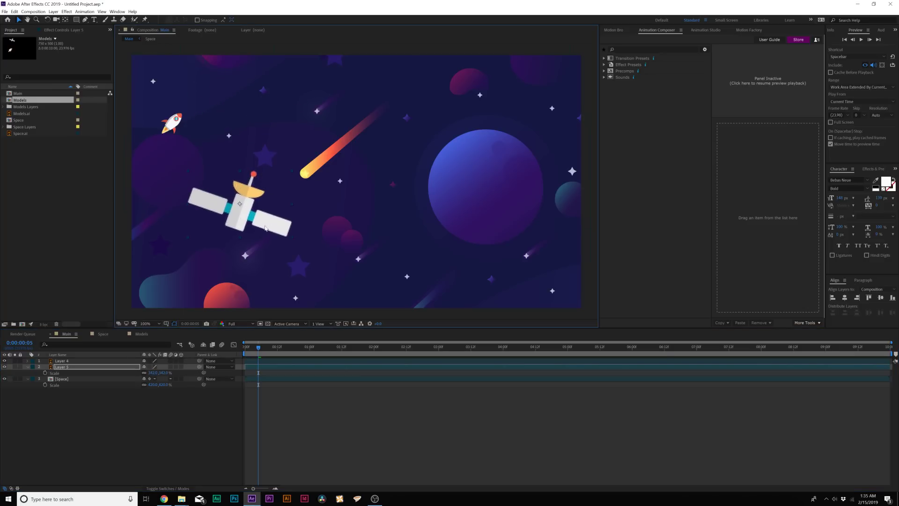
click(70, 361)
key(s)
drag(152, 367, 277, 361)
drag(175, 126, 362, 274)
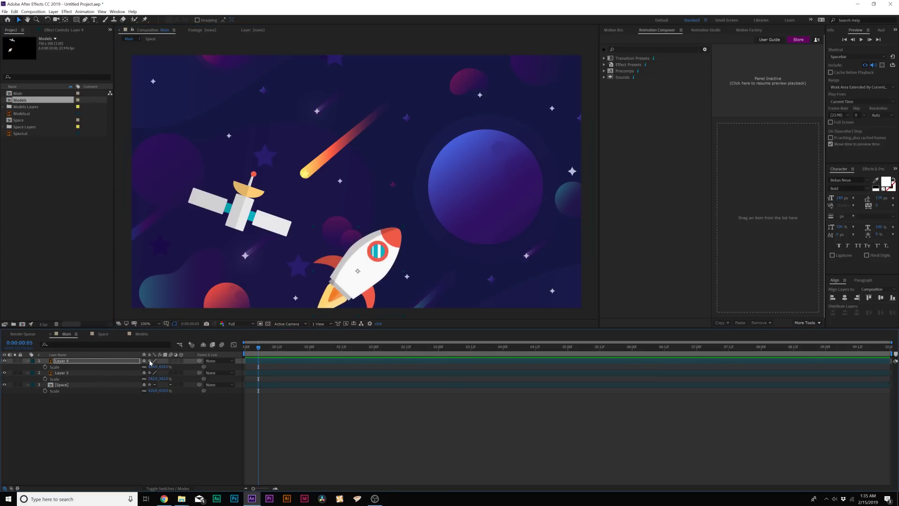
Step: Shift the Space background layer up and to the left at the first frame
scroll(252, 251, down, 4)
click(252, 251)
key(Home)
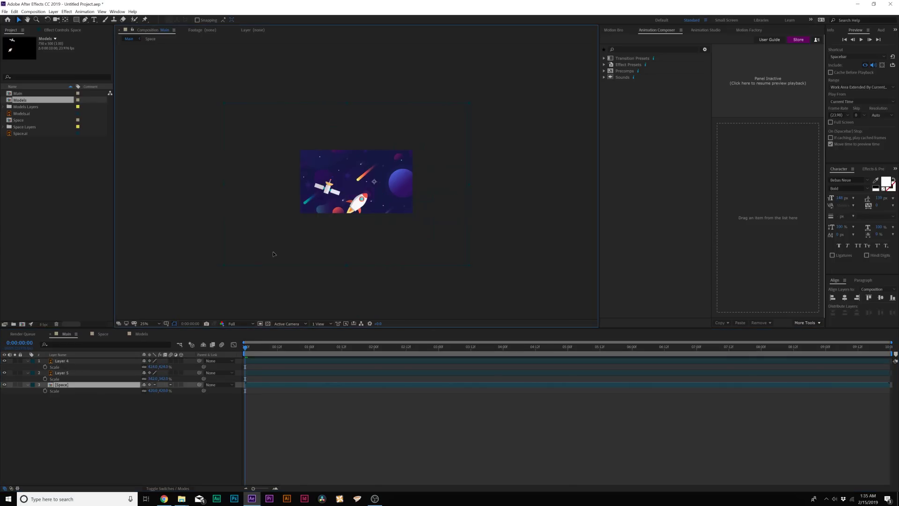
drag(260, 271, 278, 224)
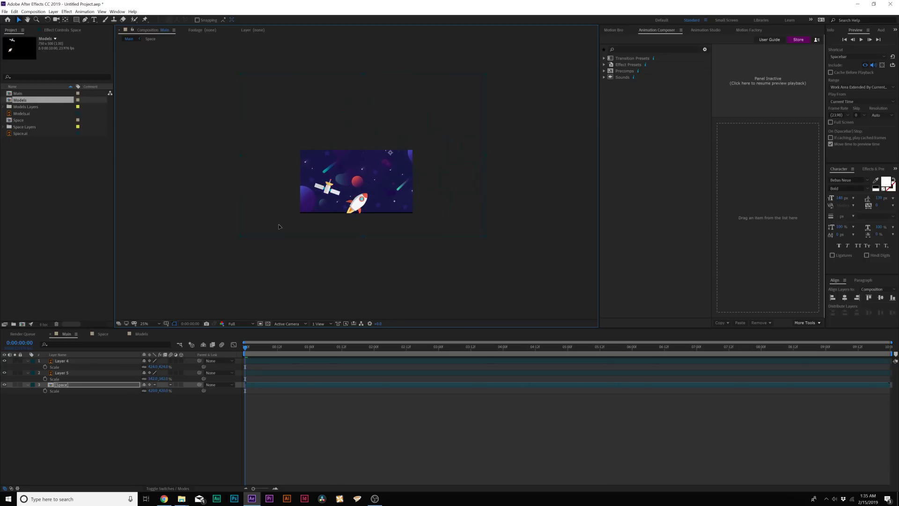
key(period)
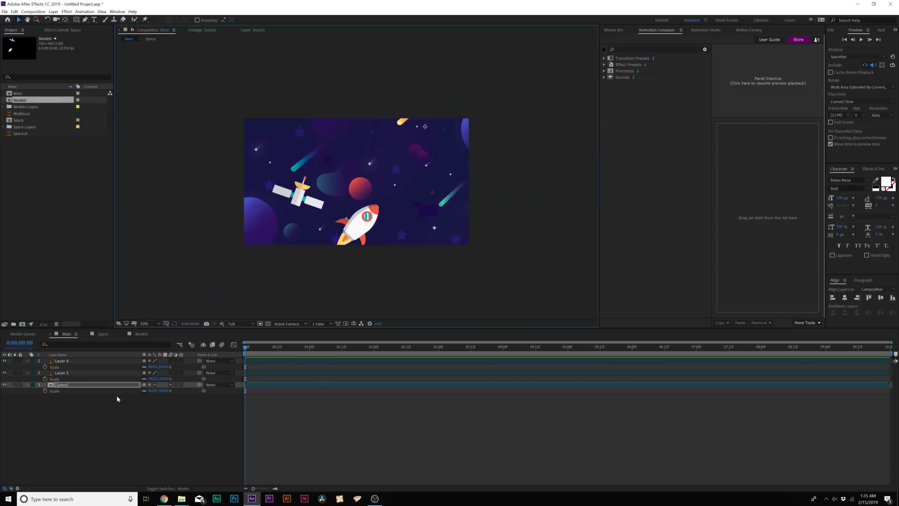
Step: Keyframe the Space layer's Position at 0:00 and at 5:01 with the background moved
key(p)
click(45, 390)
drag(280, 349, 570, 350)
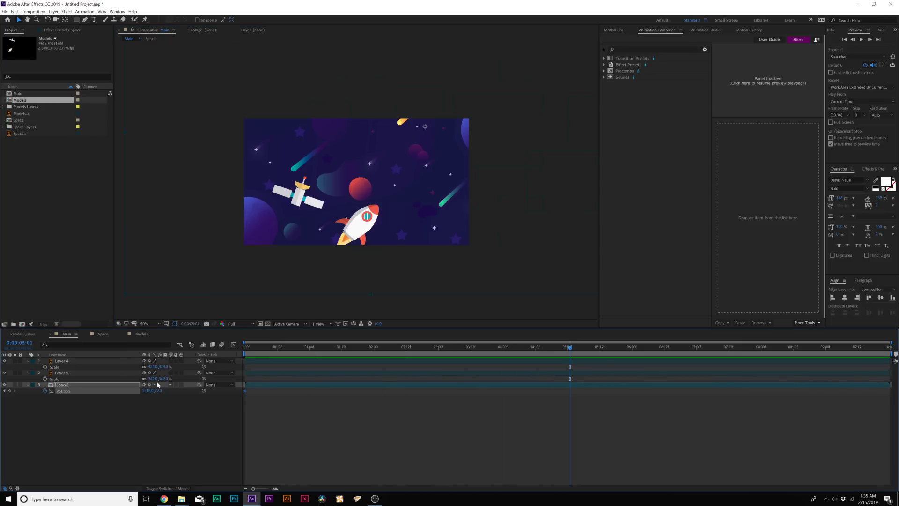
drag(321, 282, 247, 377)
drag(533, 349, 236, 377)
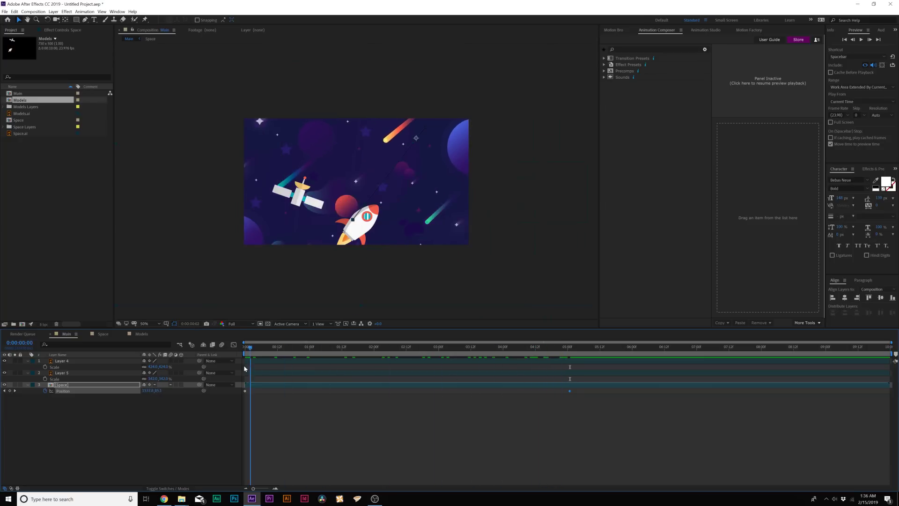
Step: Open the Space precomp and find the big blue planet's layer, Planet 1
double_click(50, 385)
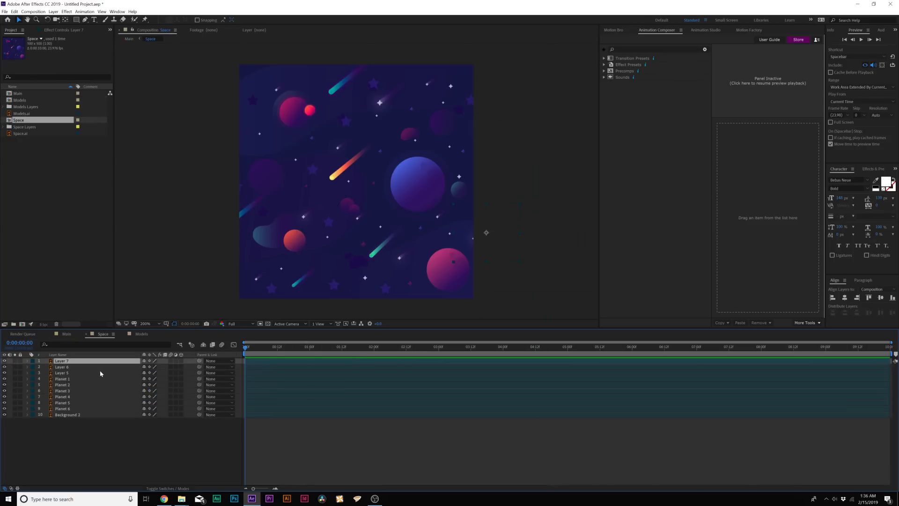
click(65, 378)
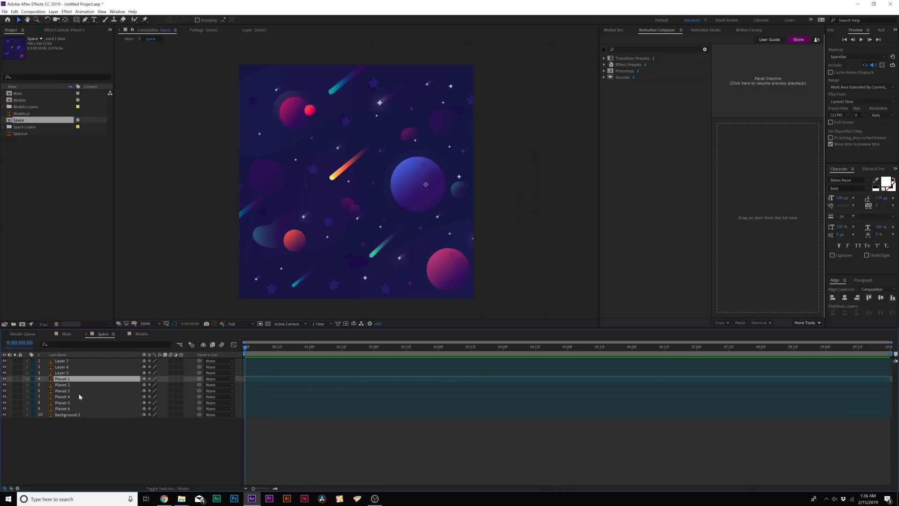
click(66, 408)
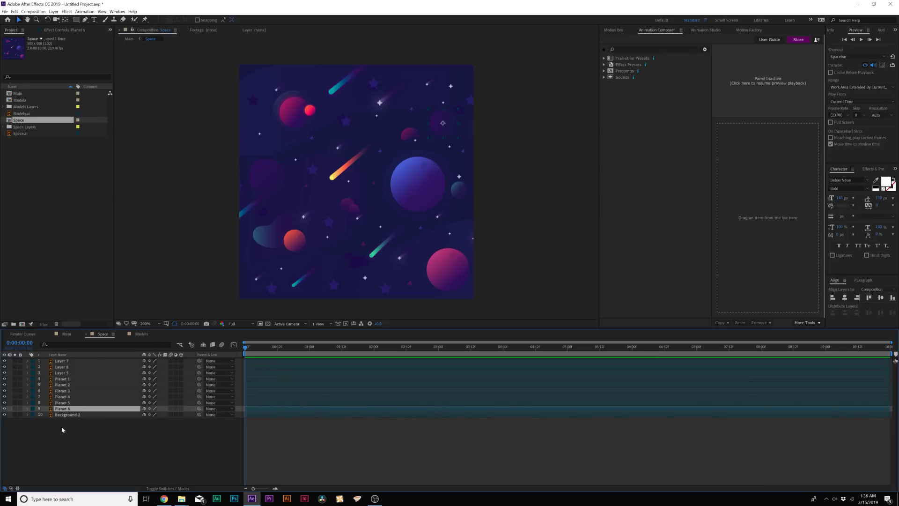
click(66, 385)
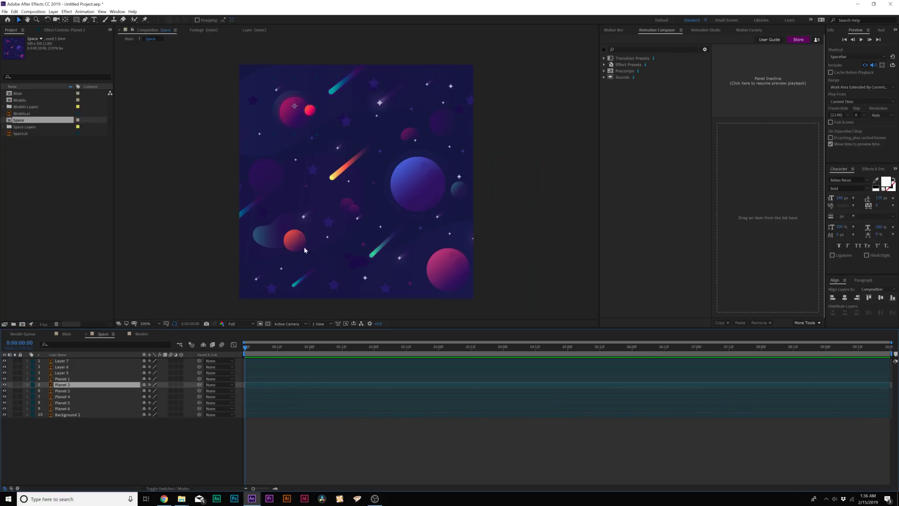
click(71, 379)
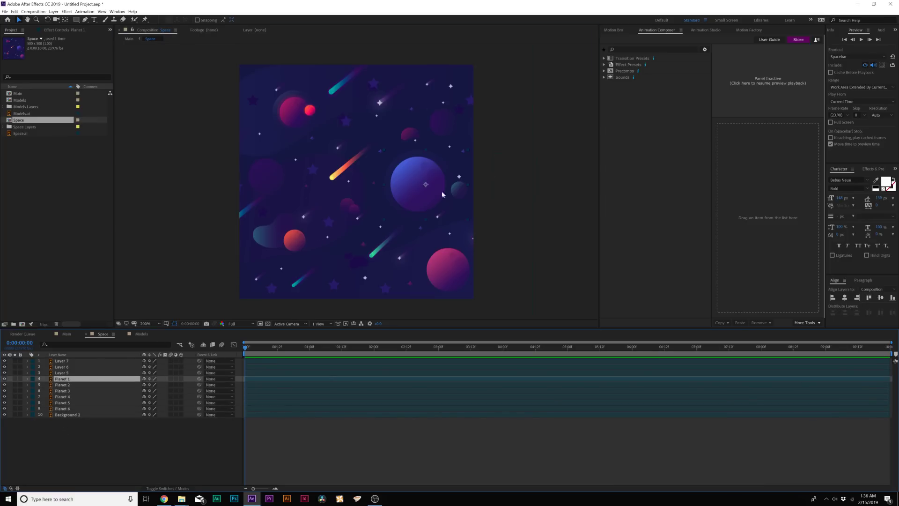
Step: Key Planet 1's Scale at 100% around 1:21 and 0% at 0:18
key(s)
key(Tab)
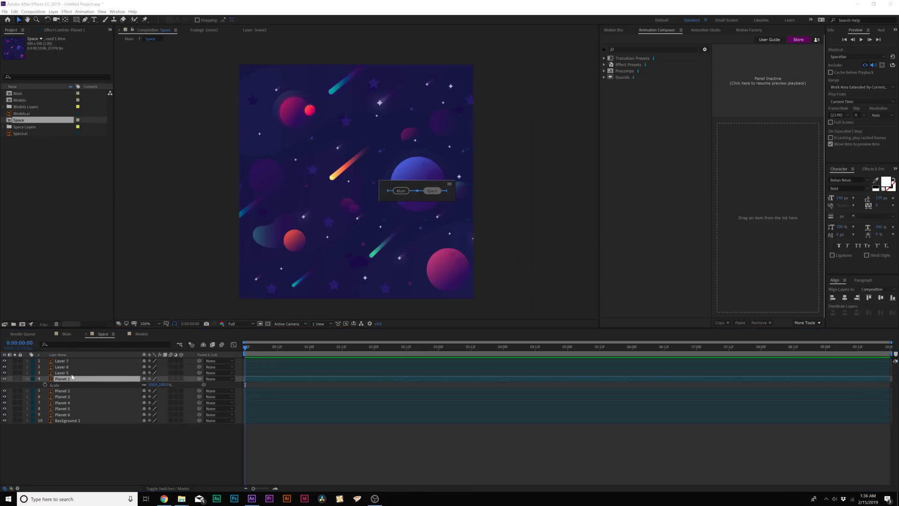
click(46, 385)
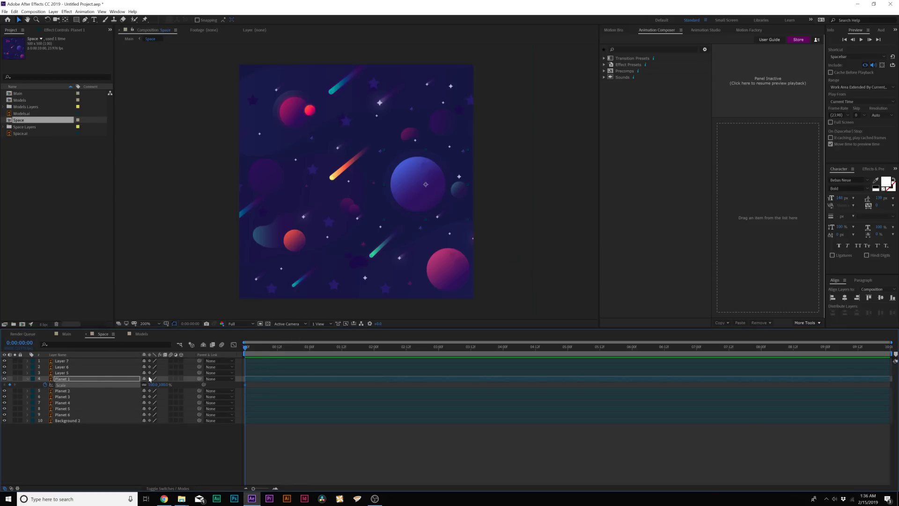
drag(246, 385, 365, 385)
drag(281, 348, 293, 347)
click(154, 384)
text(0)
click(171, 468)
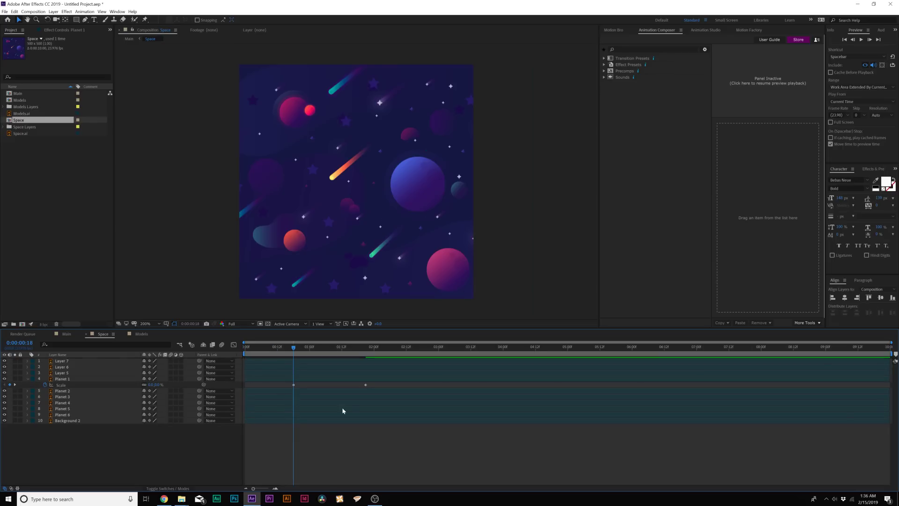
Step: Scrub the timeline to check Planet 1 popping in
drag(276, 387, 411, 383)
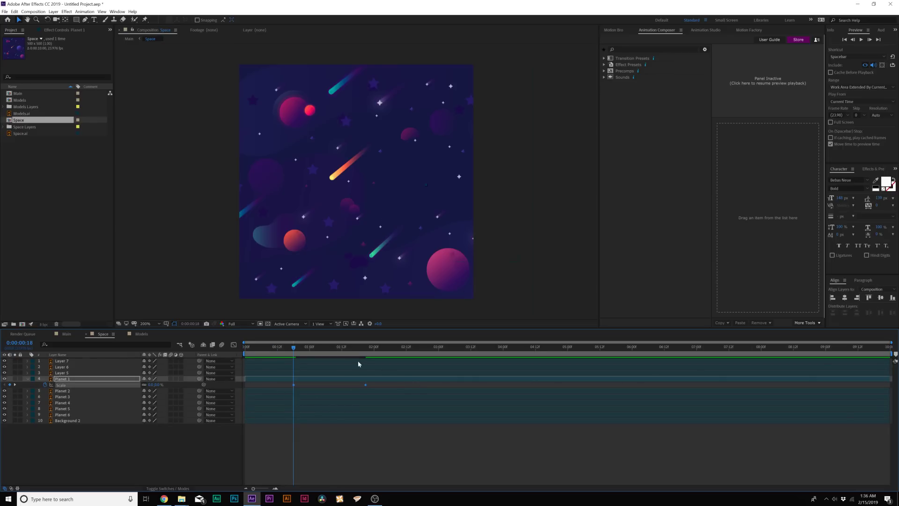
drag(297, 349, 355, 347)
drag(268, 350, 358, 349)
click(68, 379)
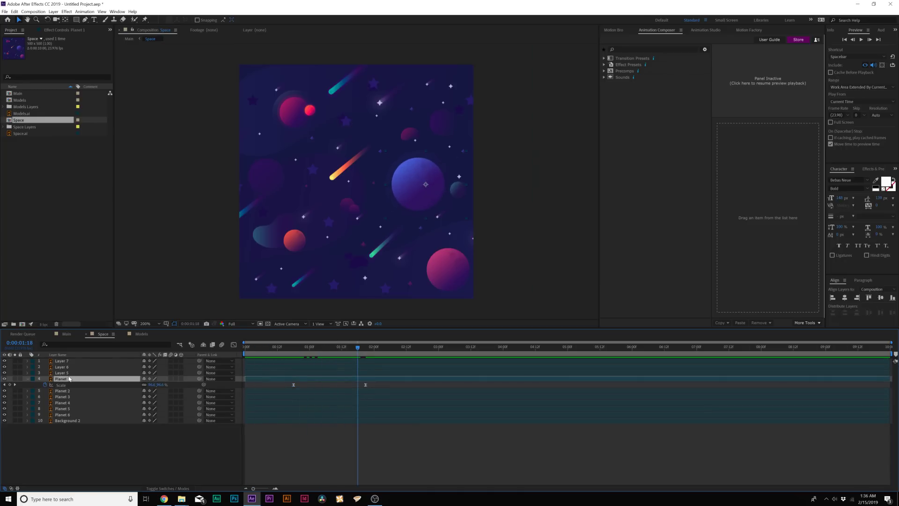
click(69, 374)
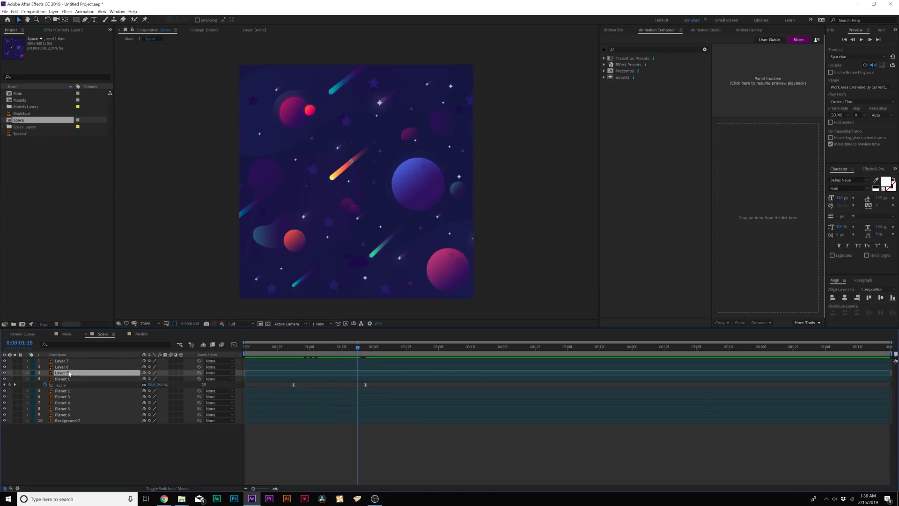
Step: Keyframe the Layer 5 comet's Position so it streaks up-right over about 4 seconds
scroll(346, 169, up, 2)
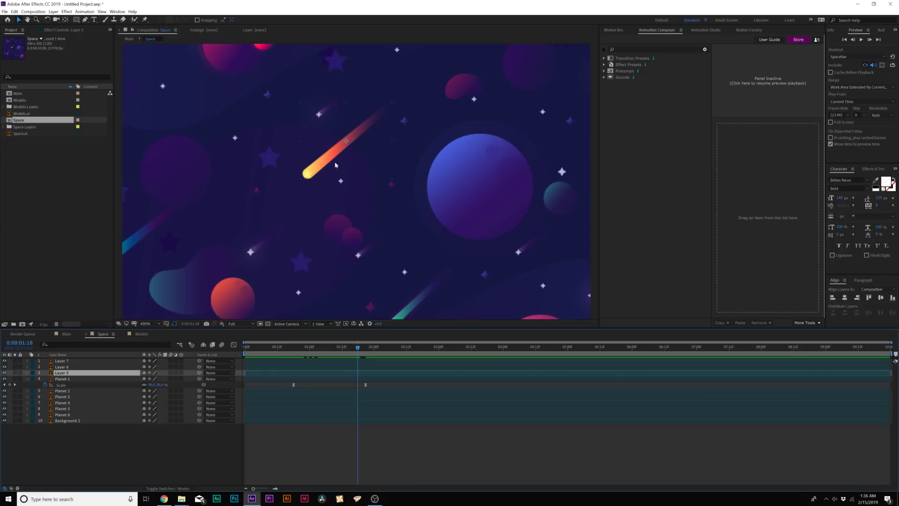
key(p)
drag(357, 347, 244, 347)
click(45, 378)
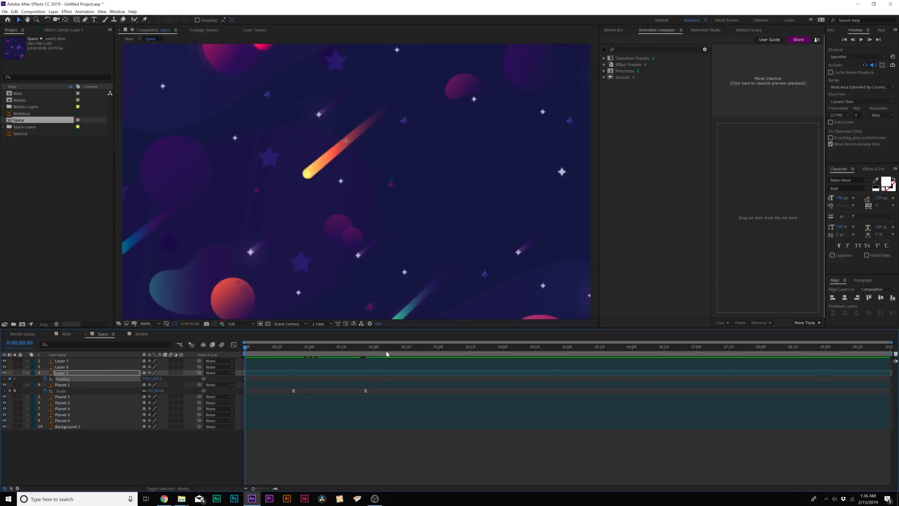
drag(245, 378, 365, 376)
drag(451, 383, 547, 373)
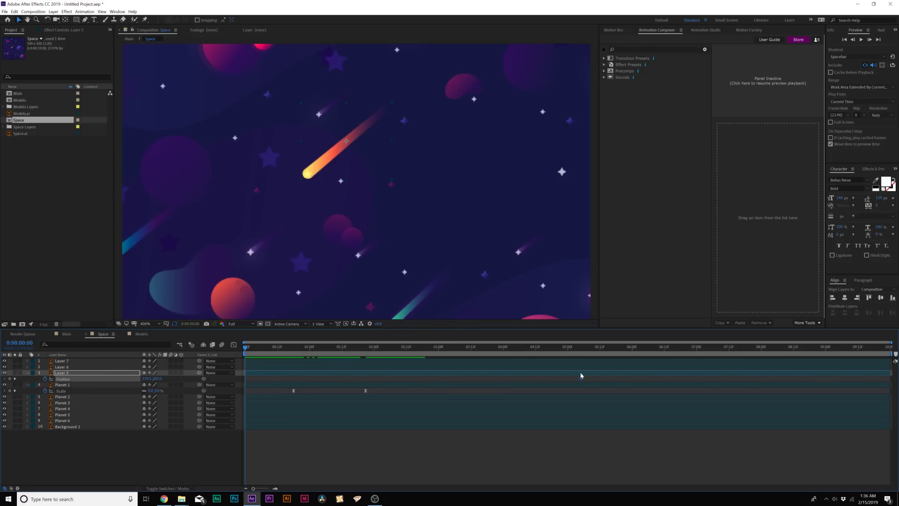
scroll(452, 183, down, 2)
drag(344, 168, 416, 112)
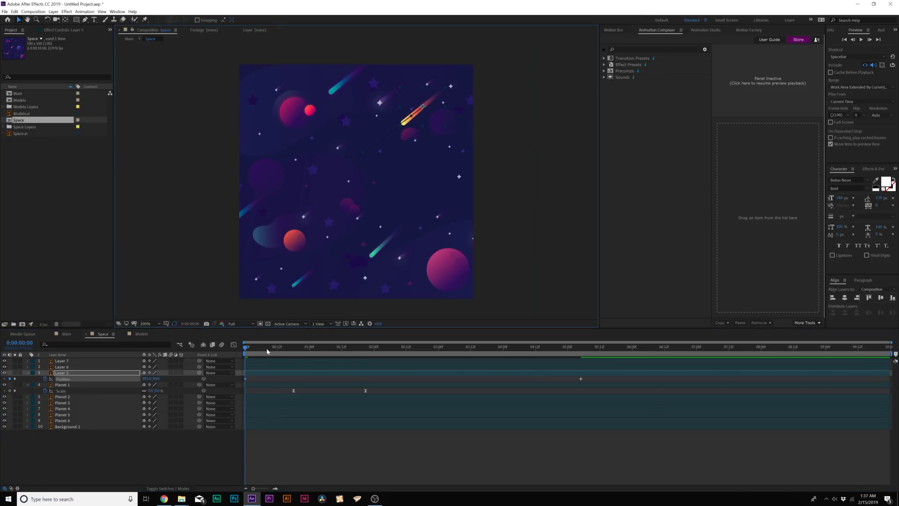
drag(248, 347, 535, 348)
drag(595, 382, 87, 371)
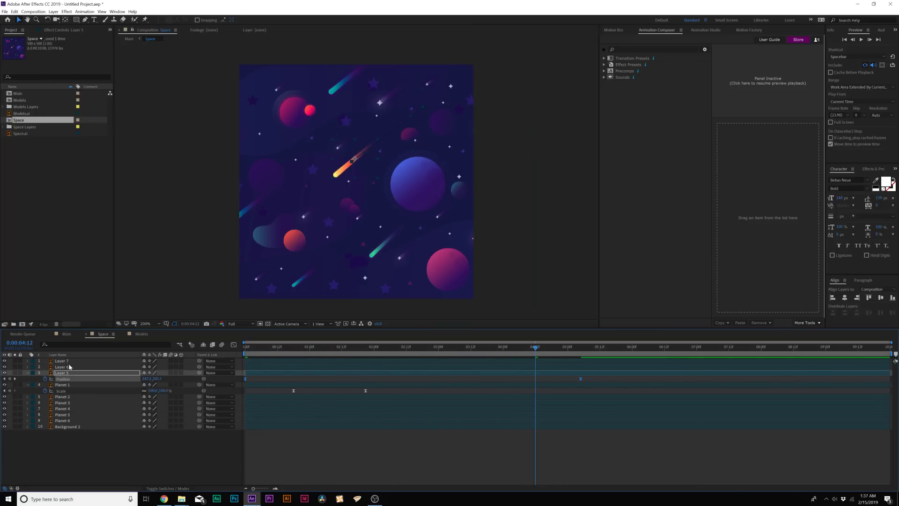
Step: Return to the Main composition and play a preview
click(69, 367)
click(66, 334)
key(space)
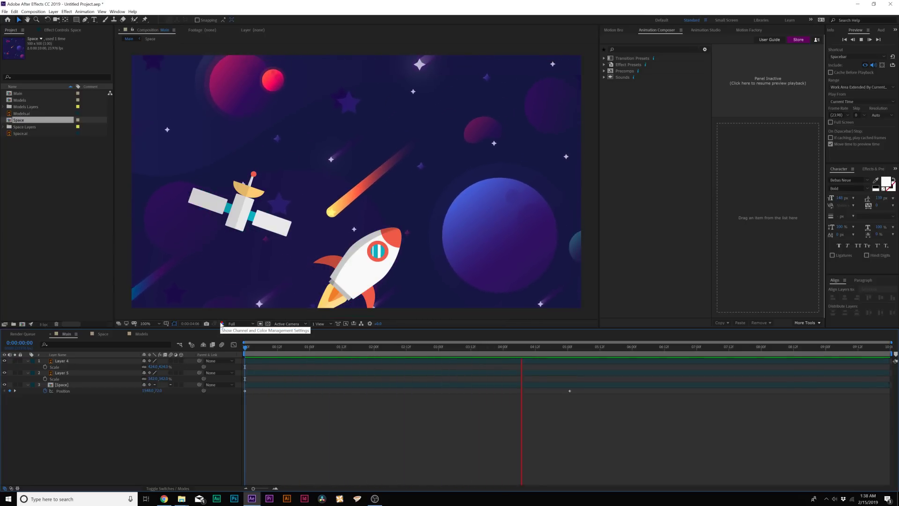
Step: Cut the satellite (Layer 5) from Main and paste it into the Space composition
key(space)
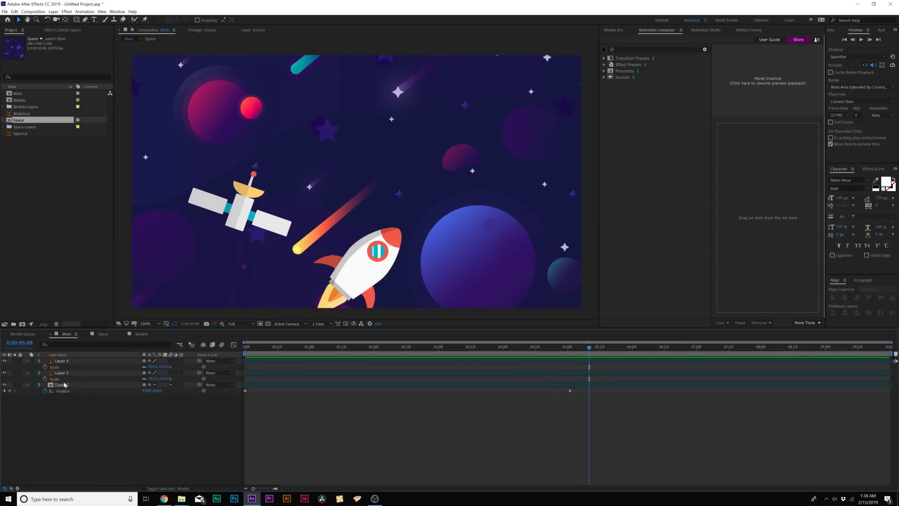
click(62, 361)
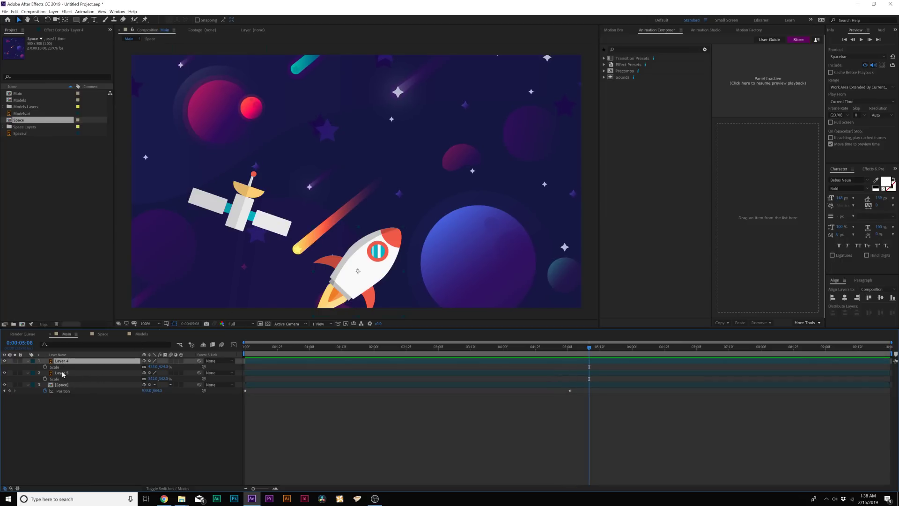
click(62, 374)
key(Delete)
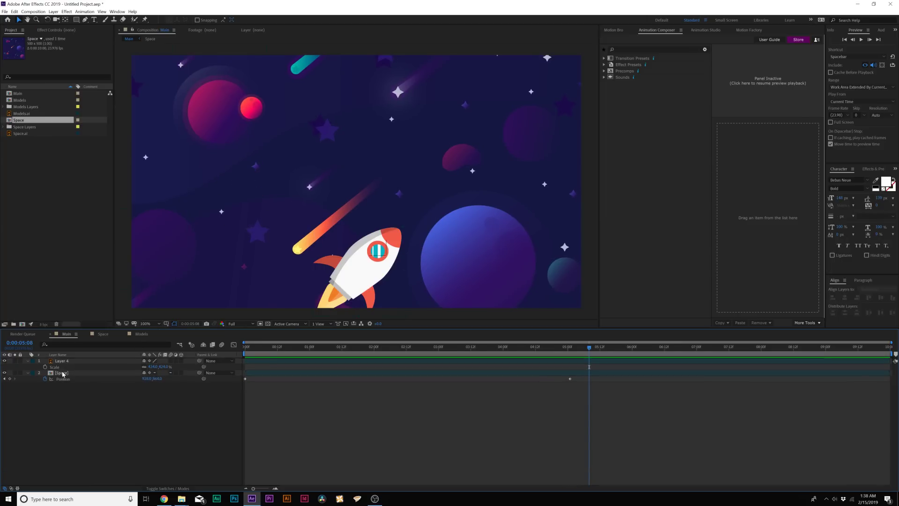
double_click(63, 373)
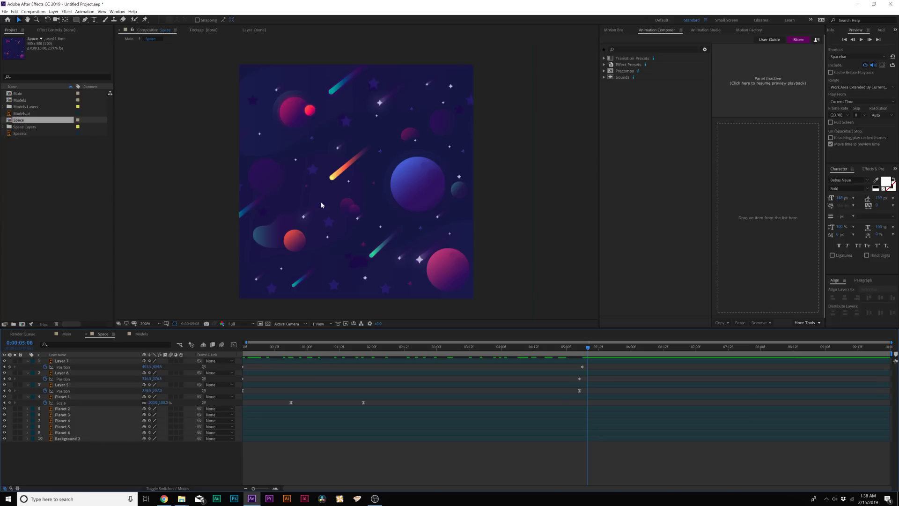
key(comma)
key(ctrl+v)
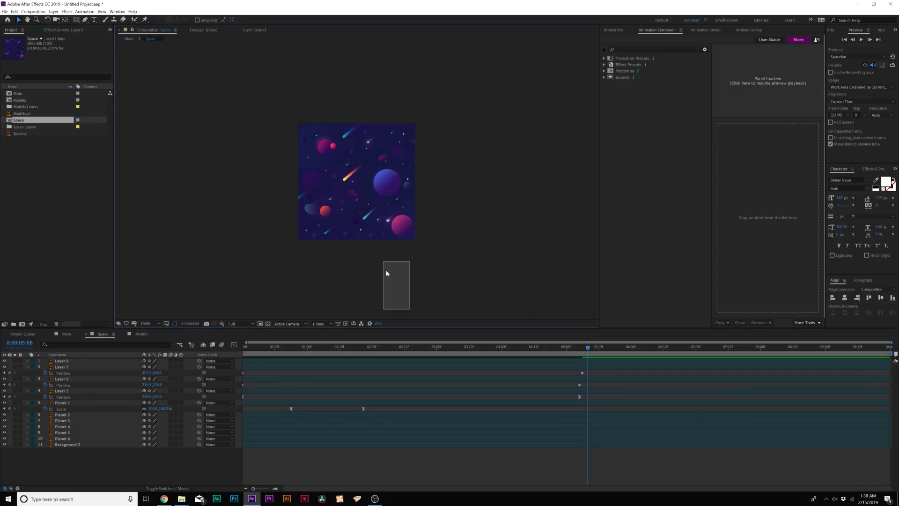
Step: Shrink the satellite to 60% scale and position it in the scene
drag(380, 208, 358, 198)
key(s)
drag(153, 366, 60, 370)
key(period)
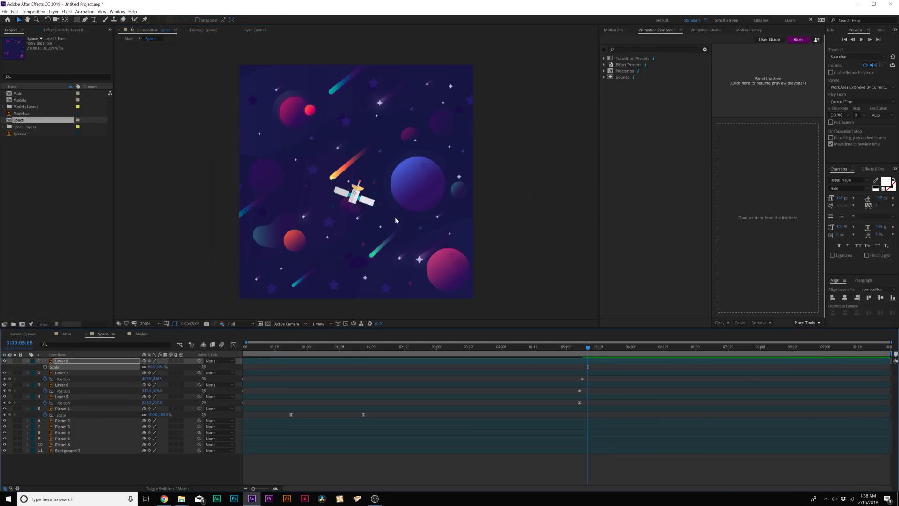
drag(363, 201, 404, 214)
Step: Keyframe the satellite's Position at 0s and about 5:07, moved up-left, then return to Main
key(period)
key(Home)
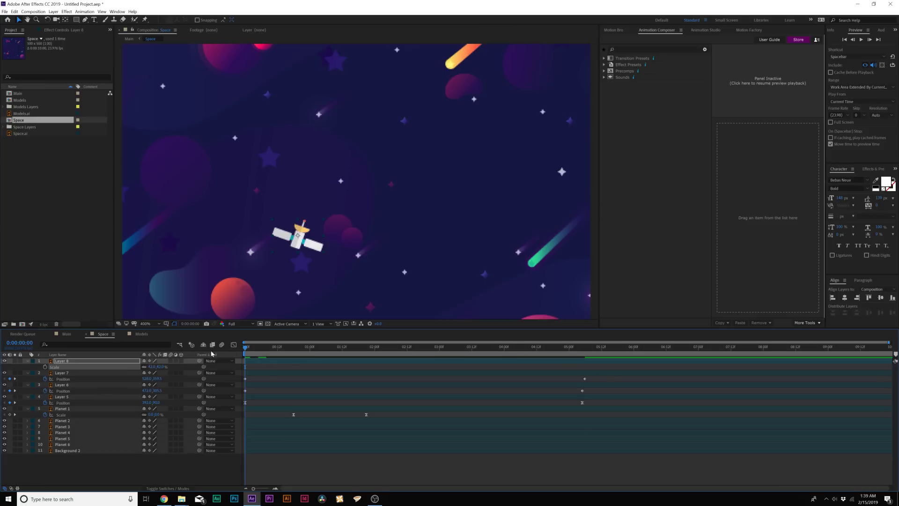
key(p)
click(45, 367)
drag(414, 342, 588, 351)
drag(298, 236, 288, 206)
click(67, 333)
drag(405, 347, 207, 356)
click(69, 362)
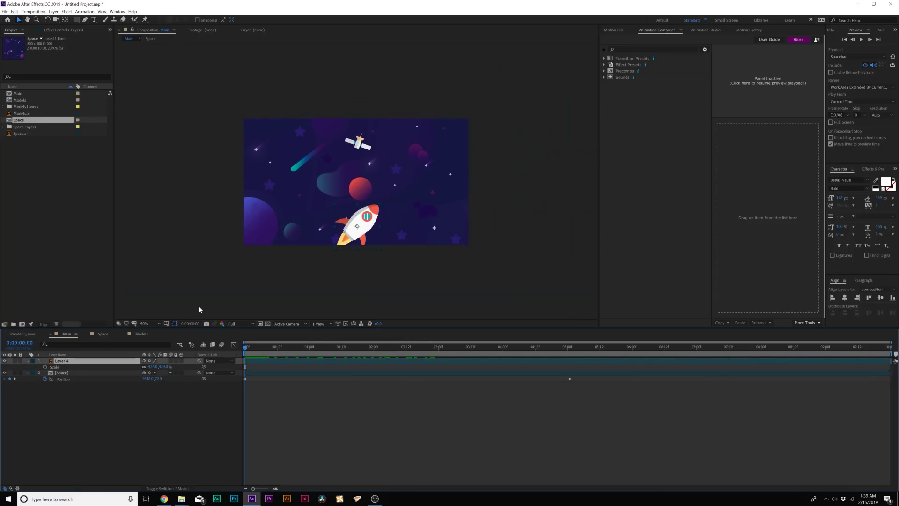
Step: Centre the rocket and convert Layer 4 into the shape layer Layer 4 Outlines
key(ctrl+z)
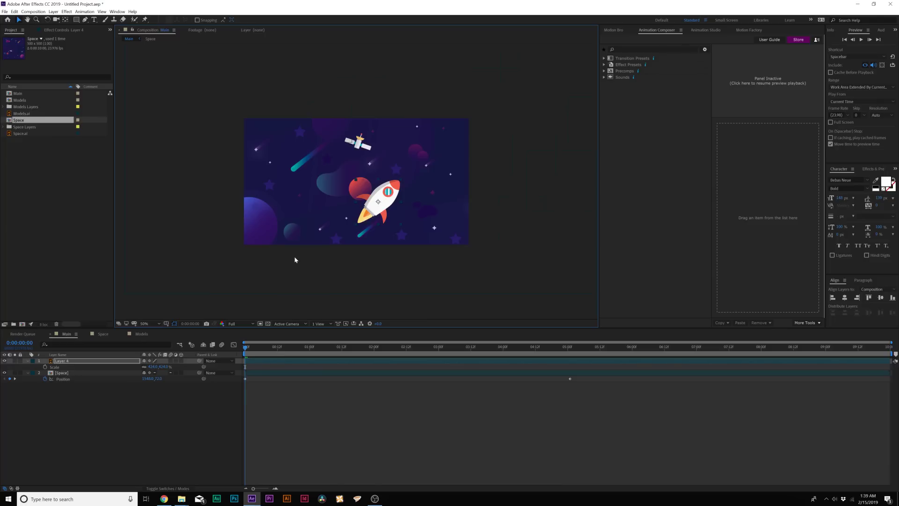
key(period)
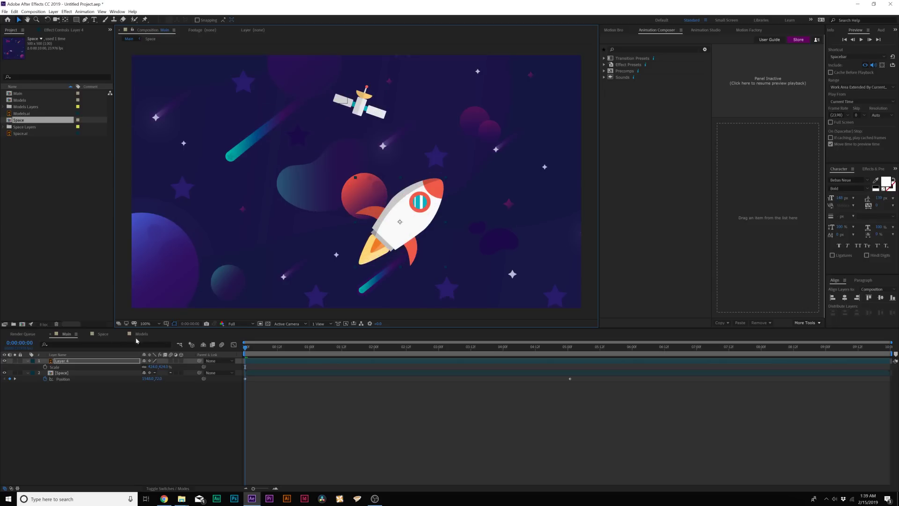
right_click(77, 361)
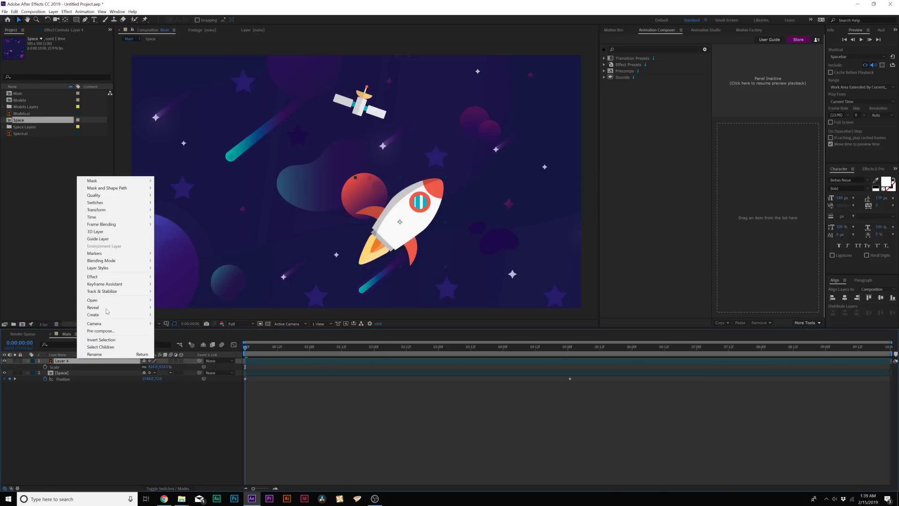
mouse_move(108, 315)
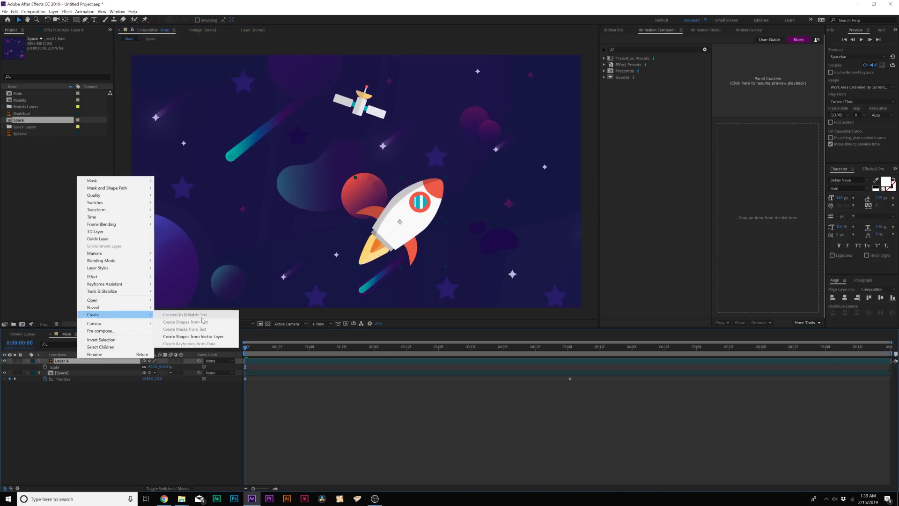
click(193, 336)
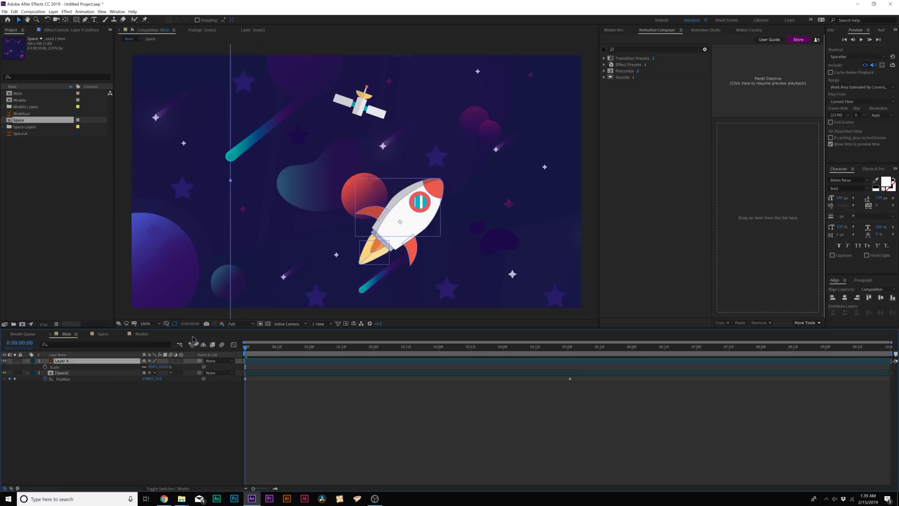
key(ctrl+shift+a)
Step: Expand the outlines' Contents and toggle Group 5 and Group 2 to identify their shapes
click(27, 361)
scroll(384, 209, up, 2)
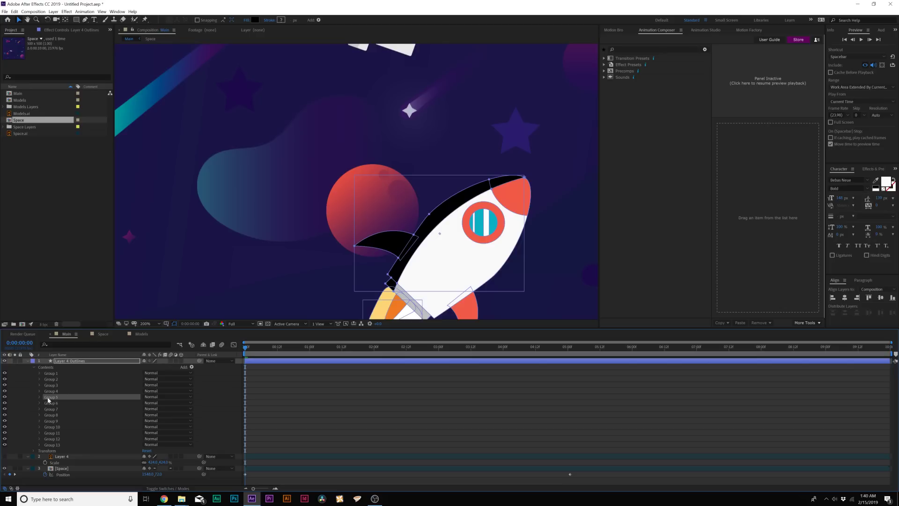
click(4, 397)
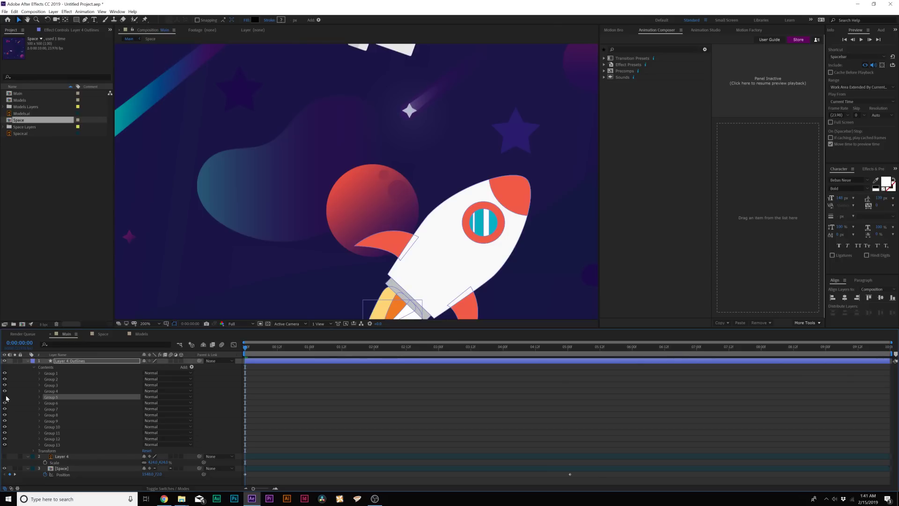
scroll(257, 251, down, 2)
click(252, 394)
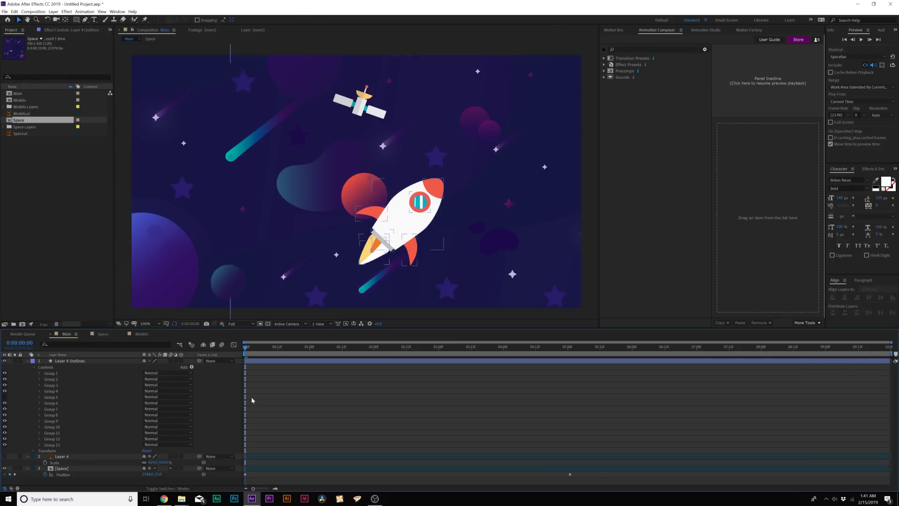
click(52, 378)
key(period)
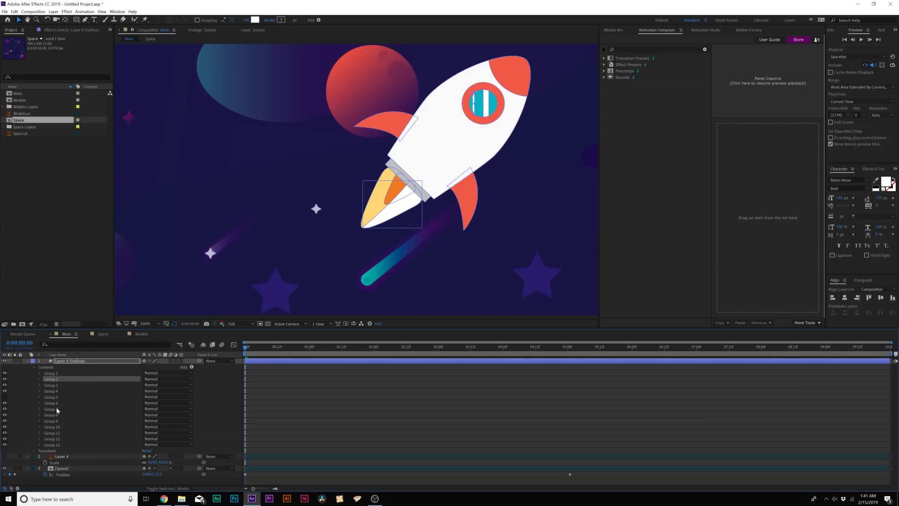
Step: Identify the nose and flame groups, leaving the white inner flame hidden and Group 13 selected
click(51, 410)
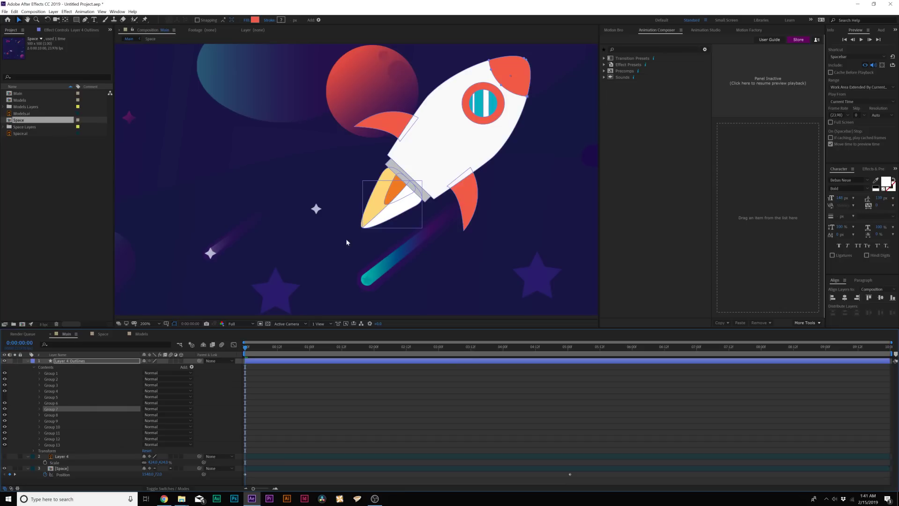
click(5, 410)
click(4, 409)
click(4, 433)
click(4, 435)
click(5, 438)
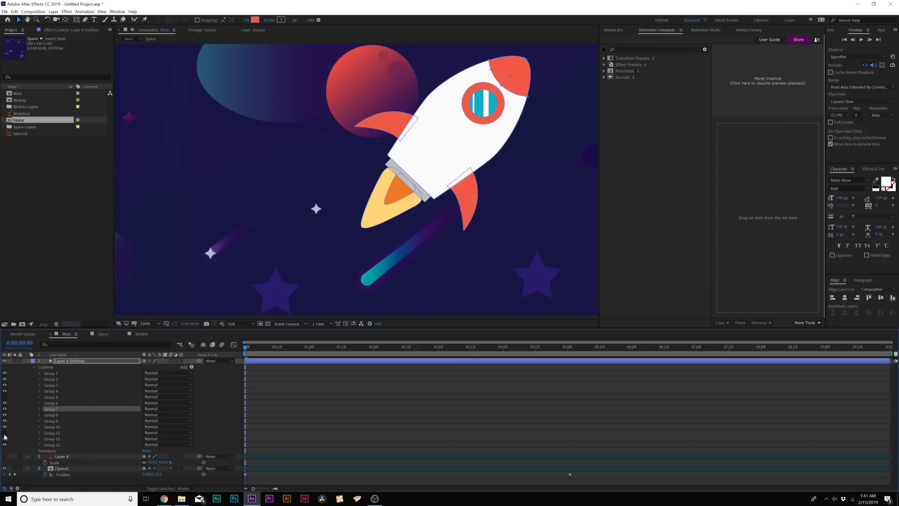
click(5, 436)
click(4, 436)
click(52, 444)
click(5, 445)
click(5, 445)
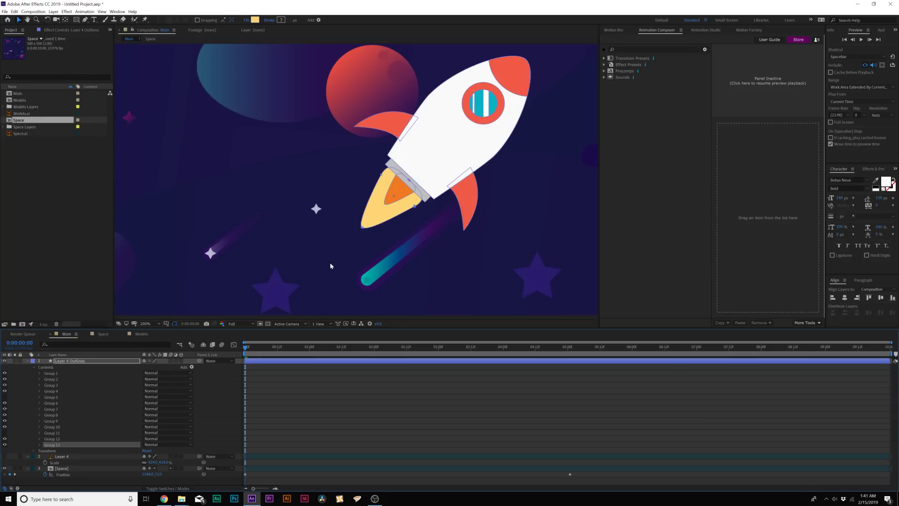
Step: Add Wiggle Paths to Group 13 with Size 8 and Smooth points, then preview
click(191, 367)
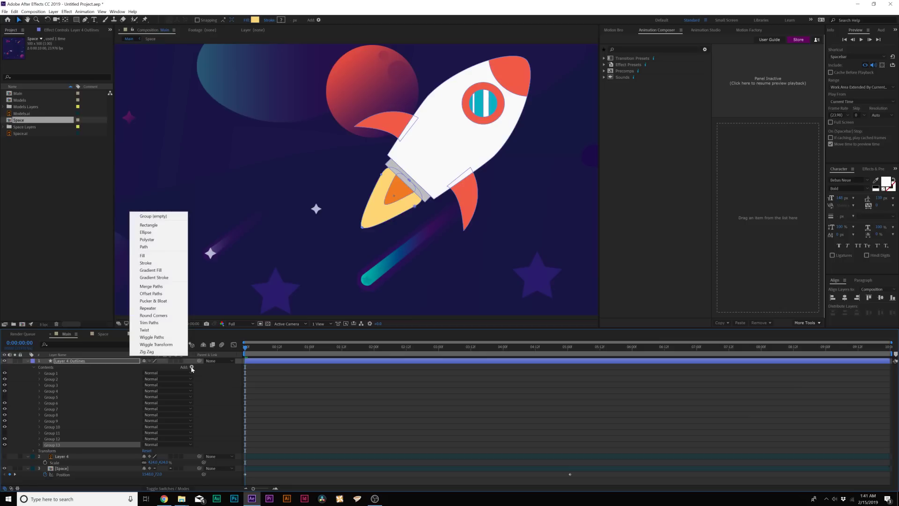
click(152, 337)
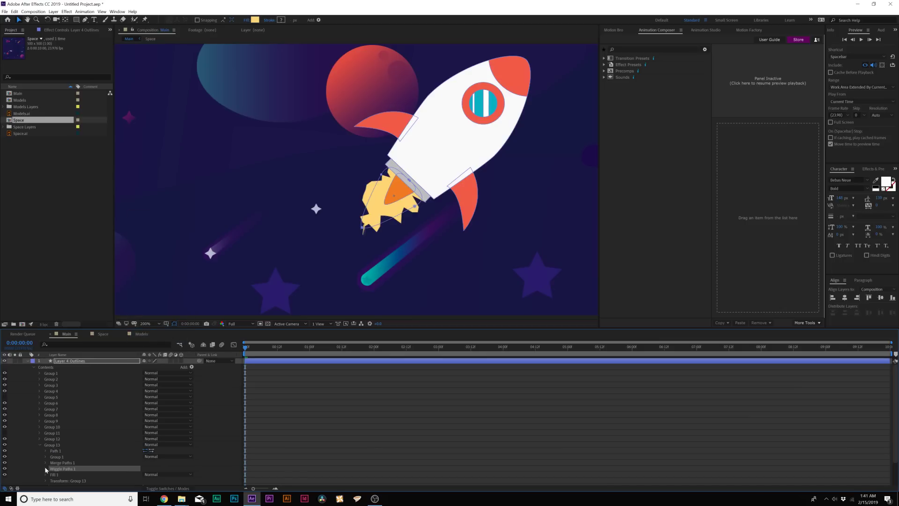
click(46, 469)
scroll(106, 424, down, 4)
drag(143, 398, 169, 403)
click(155, 410)
click(157, 426)
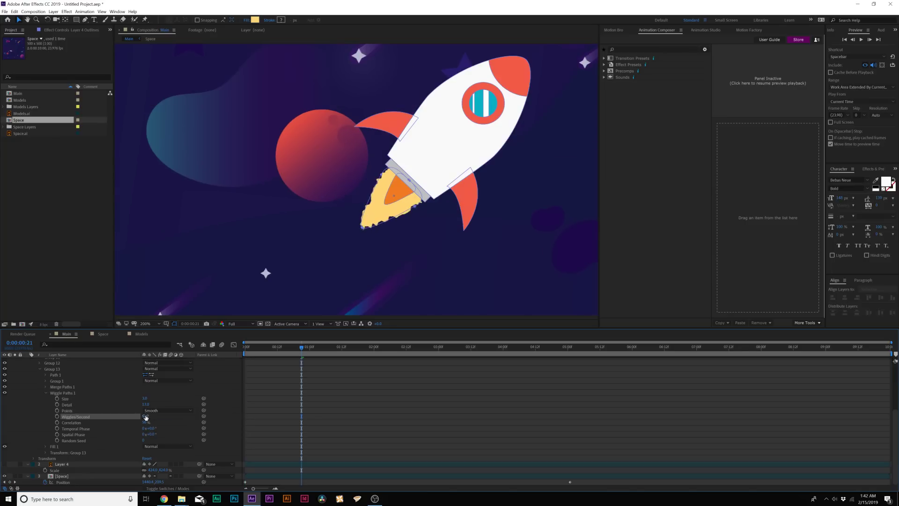
key(space)
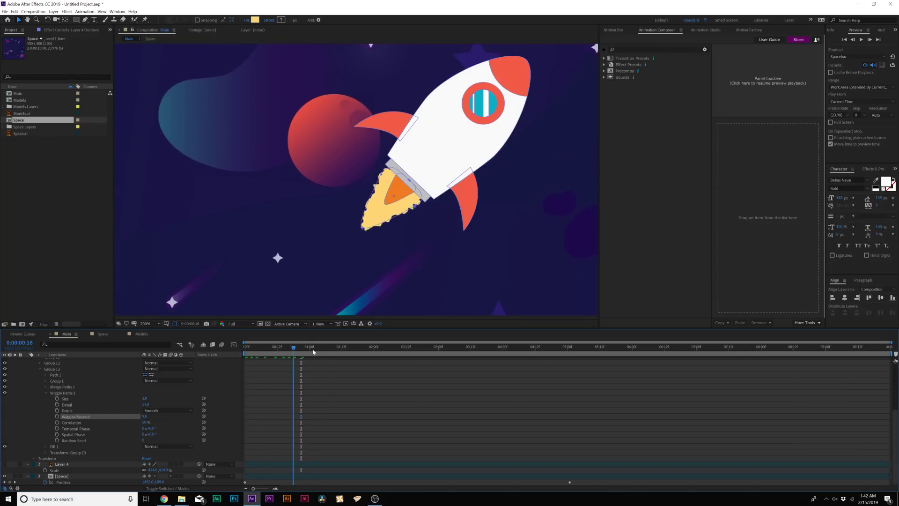
scroll(336, 243, down, 2)
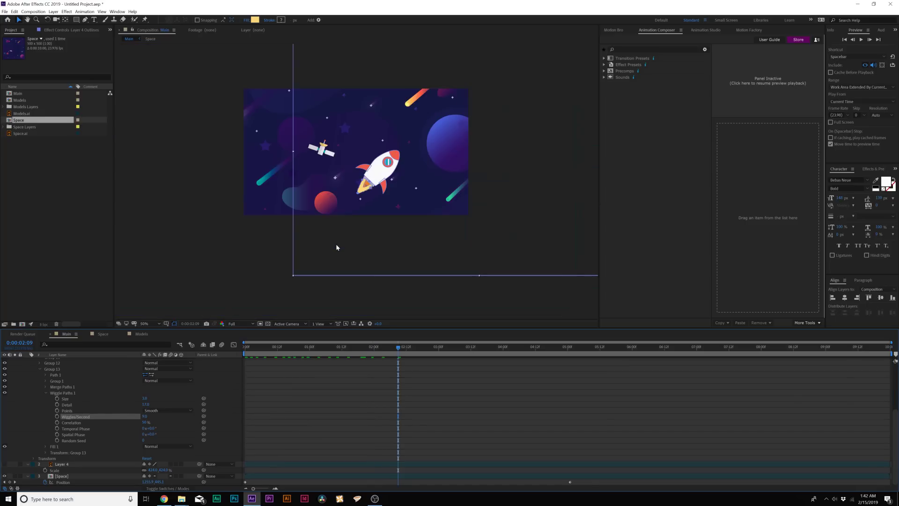
Step: Zoom in on the rocket and preview the existing flame animation
click(57, 393)
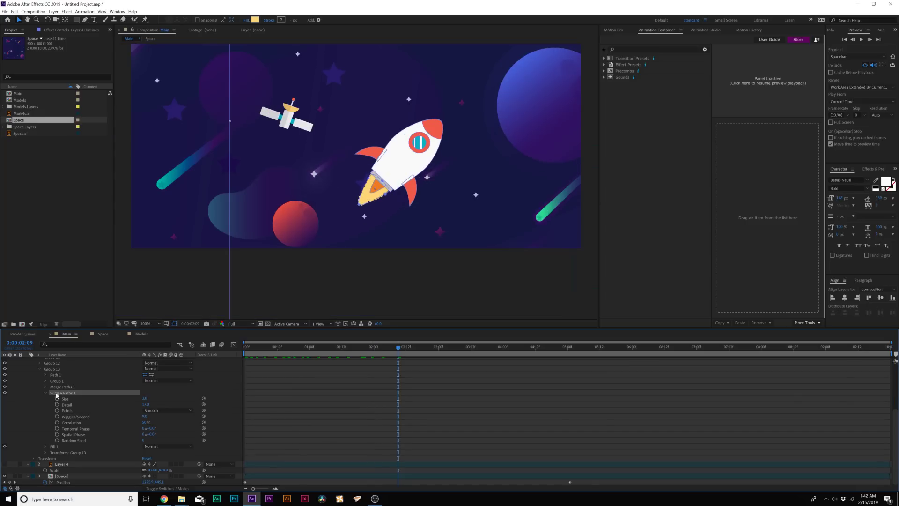
click(53, 365)
click(291, 273)
key(period)
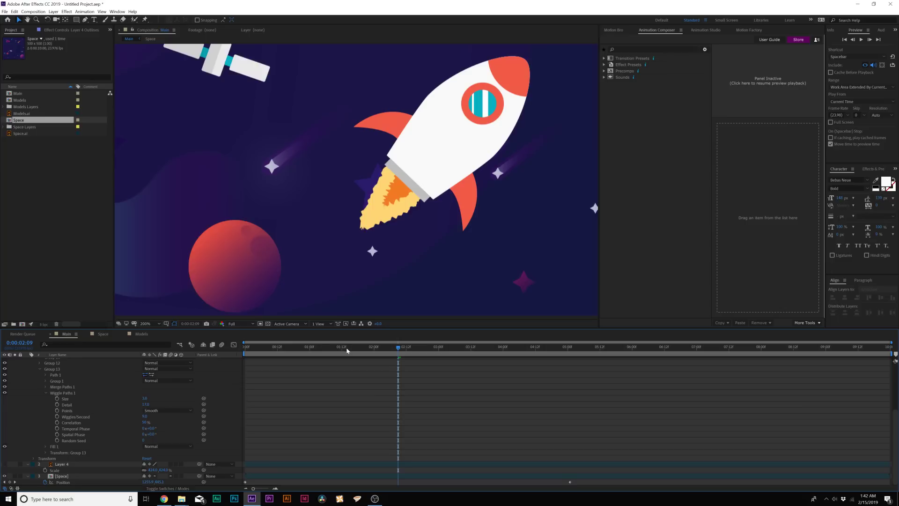
key(space)
scroll(321, 192, down, 1)
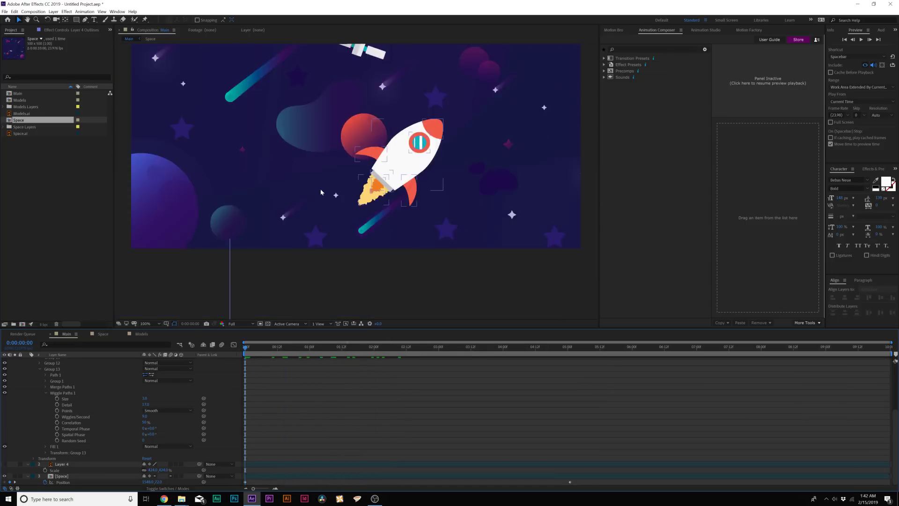
scroll(321, 192, down, 2)
scroll(71, 369, up, 5)
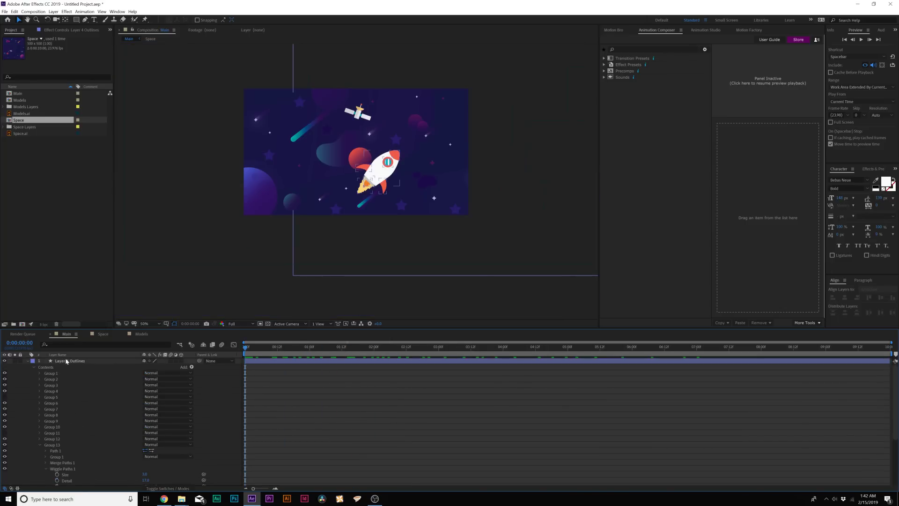
Step: Keyframe Layer 4 Outlines' Position from lower left at 0s to upper right at 5s, enable motion blur, and preview
click(67, 361)
key(u)
key(u)
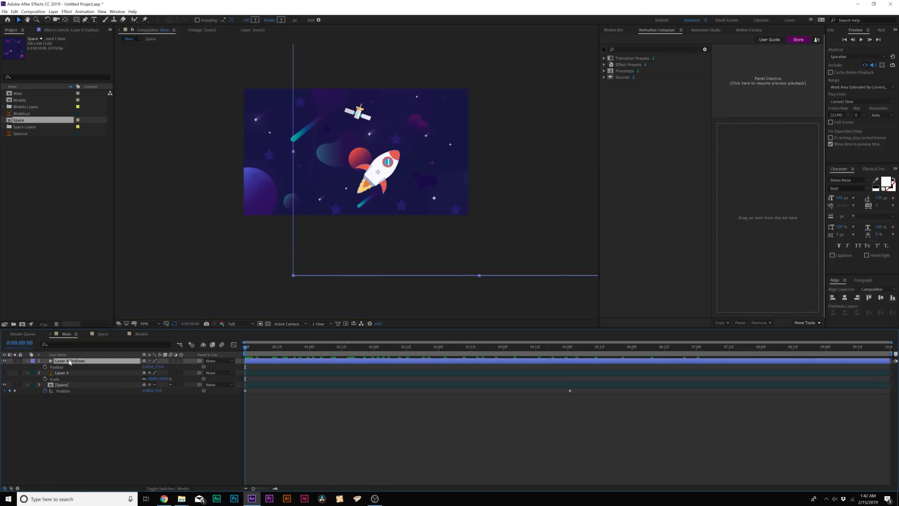
drag(386, 172, 351, 186)
click(45, 367)
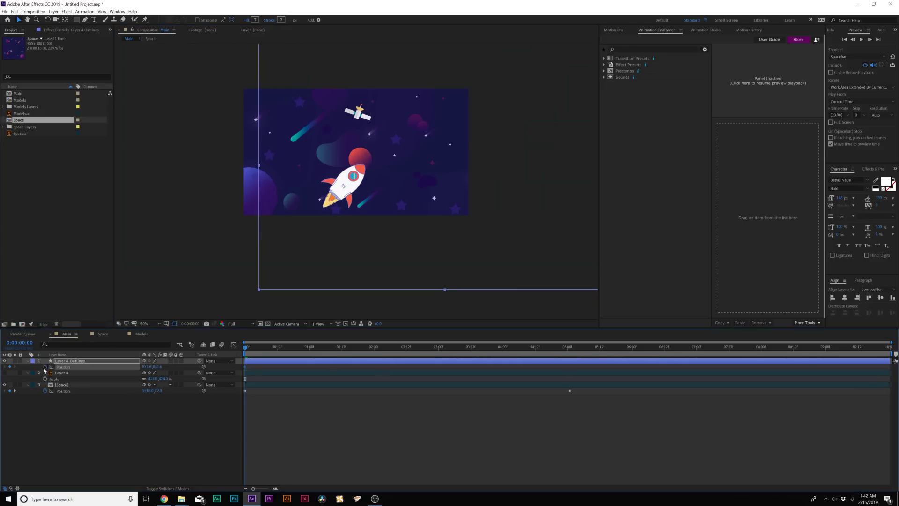
drag(293, 349, 569, 347)
drag(341, 185, 404, 125)
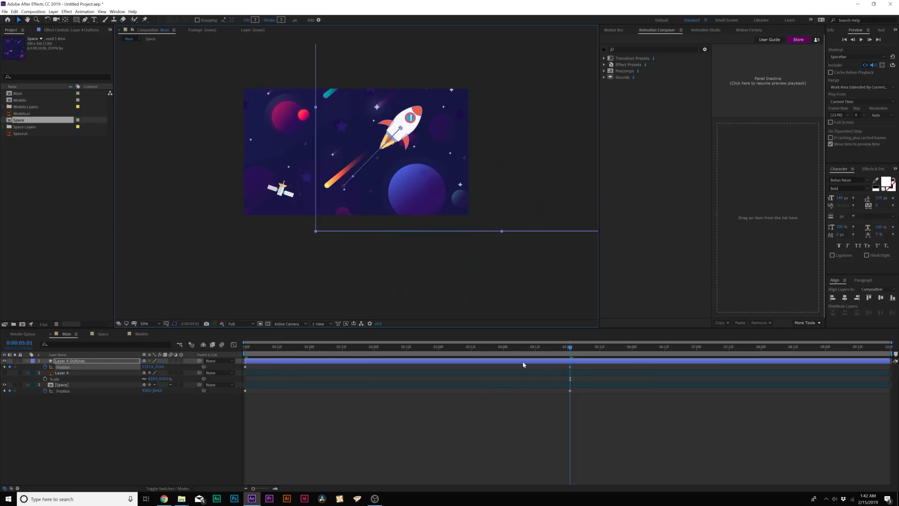
drag(556, 350, 538, 349)
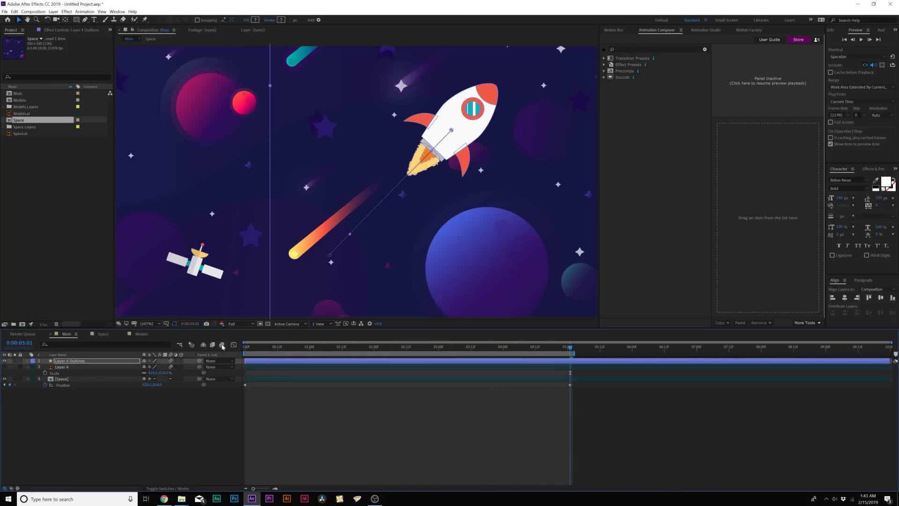
click(222, 345)
key(space)
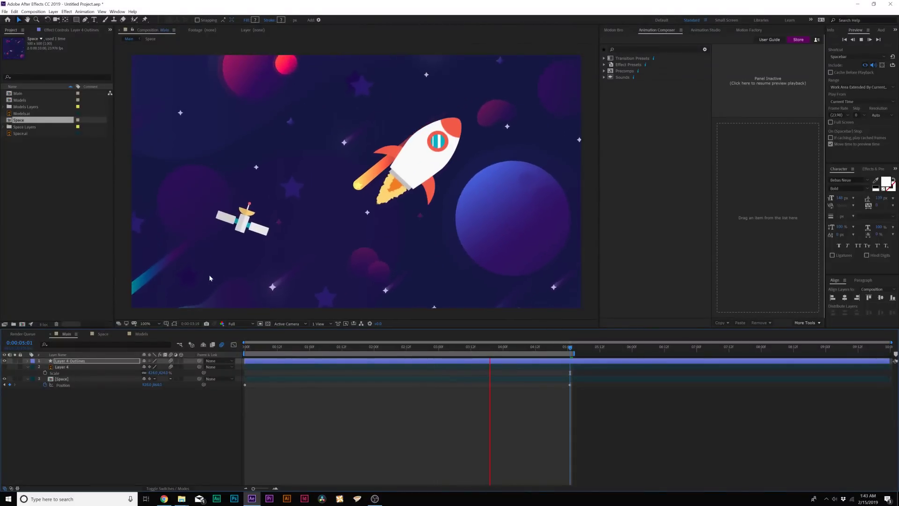
Step: Open the Space precomp and show the keyframed properties of all its layers with U
double_click(197, 378)
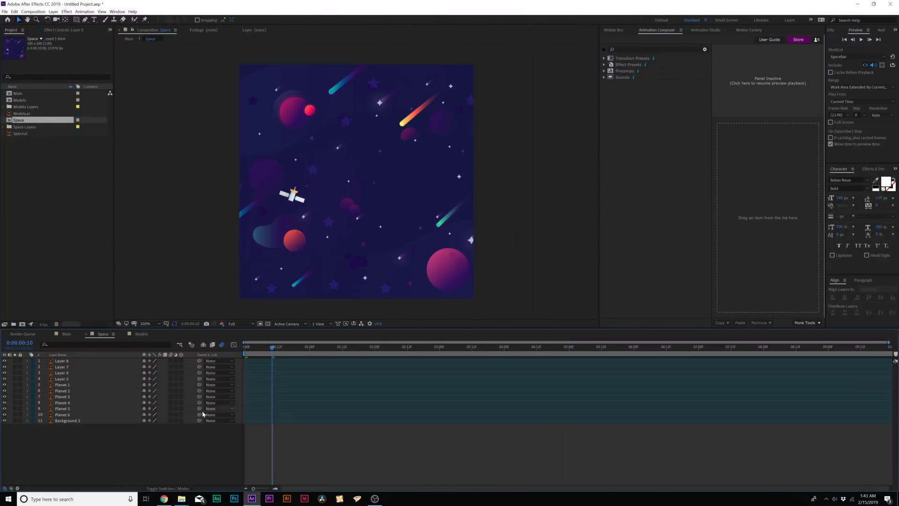
click(75, 397)
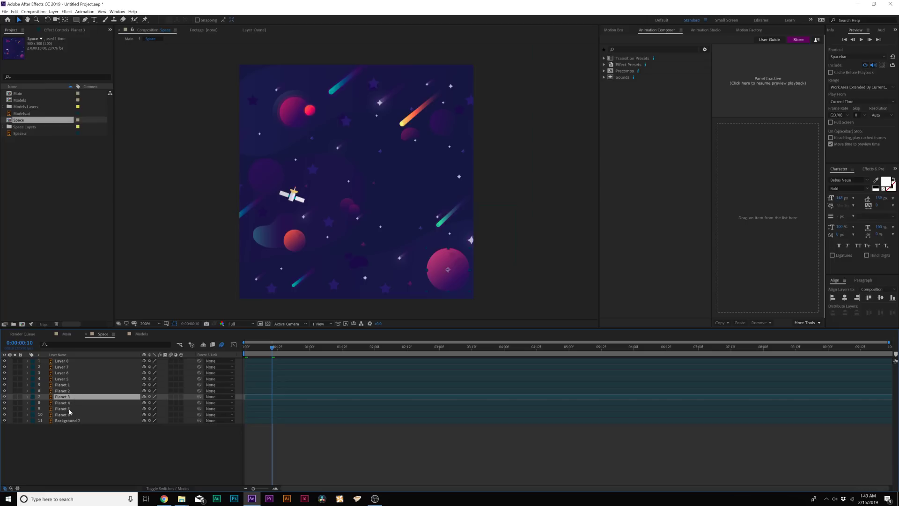
click(133, 448)
key(u)
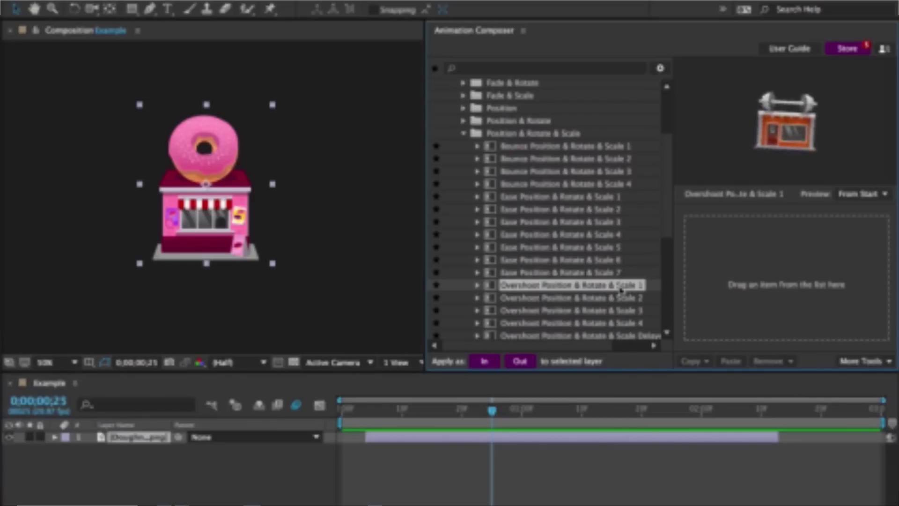
drag(571, 284, 712, 252)
key(space)
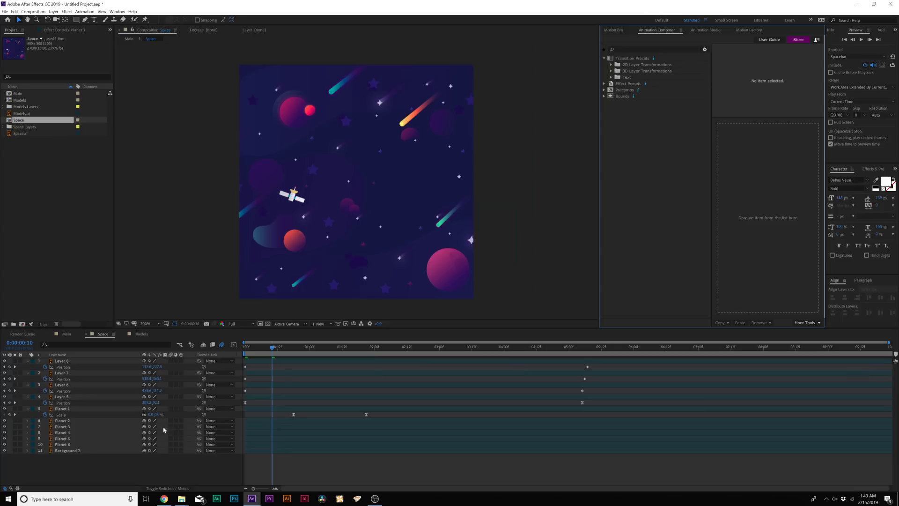
Step: Select Planet 2 and browse 2D Layer Transformations > Rotate & Scale presets, picking Overshoot Rotate & Scale 2
click(79, 427)
click(77, 439)
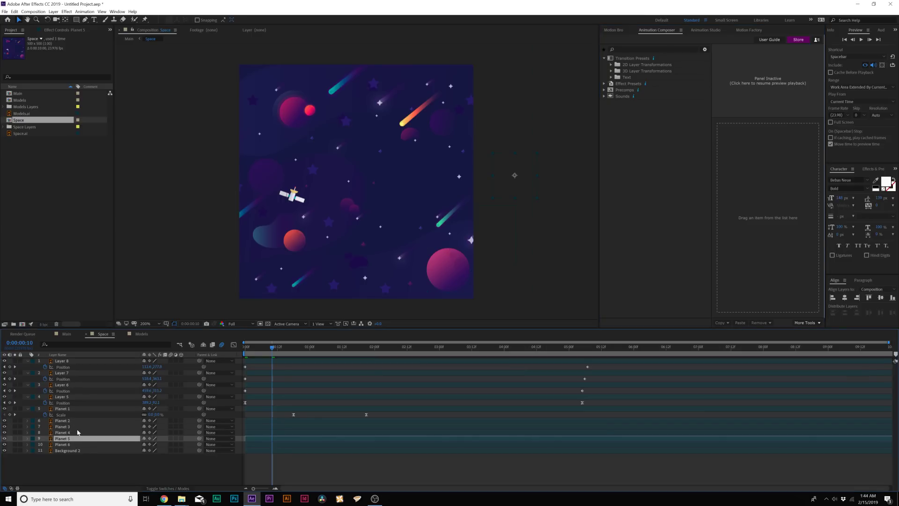
click(71, 422)
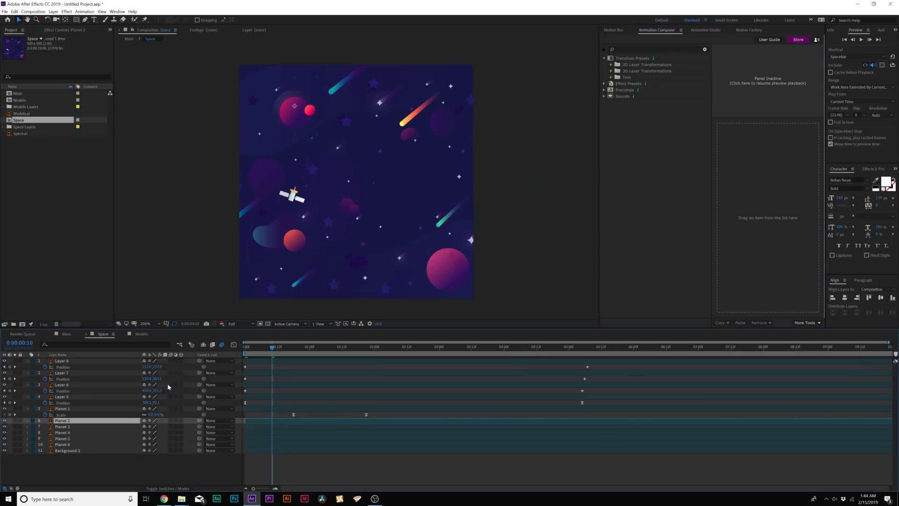
click(611, 66)
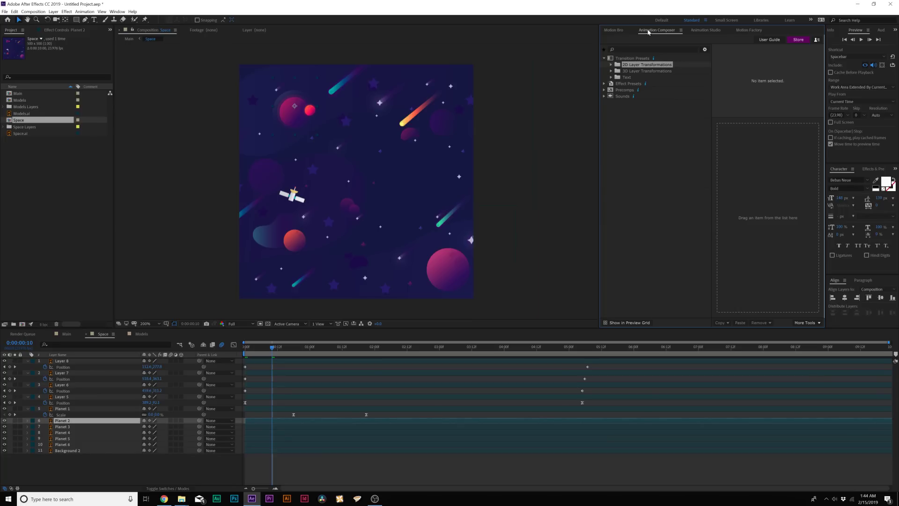
click(611, 65)
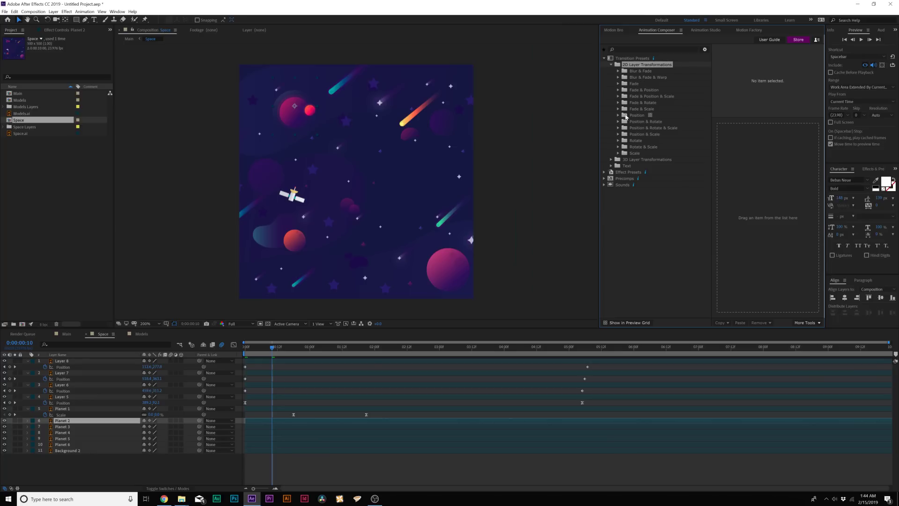
click(618, 146)
click(649, 160)
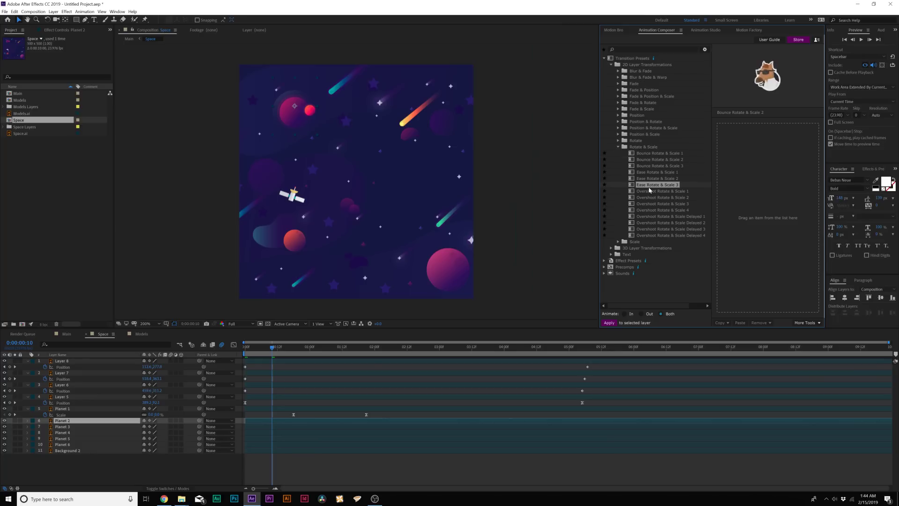
click(652, 203)
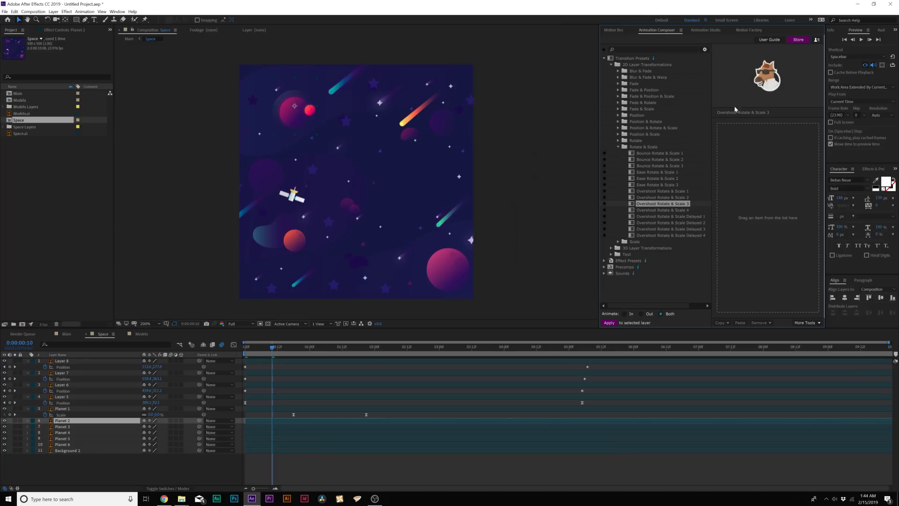
click(681, 224)
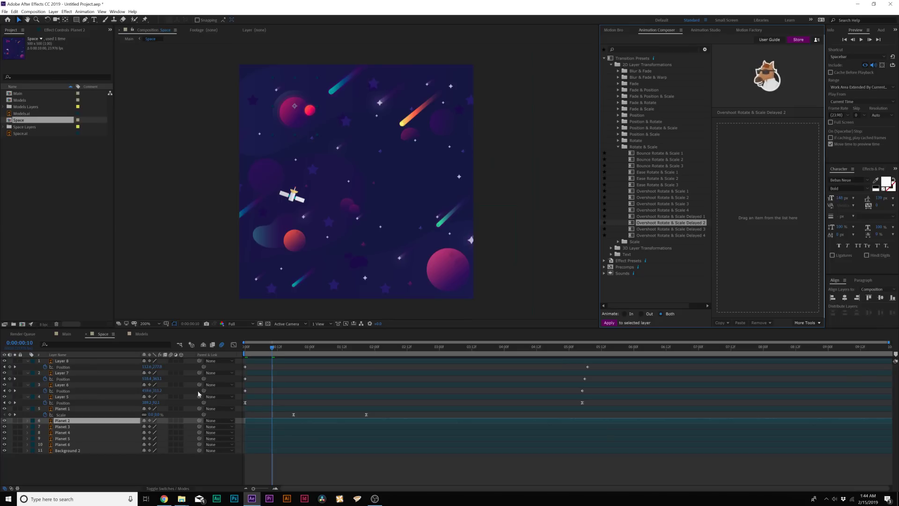
click(660, 198)
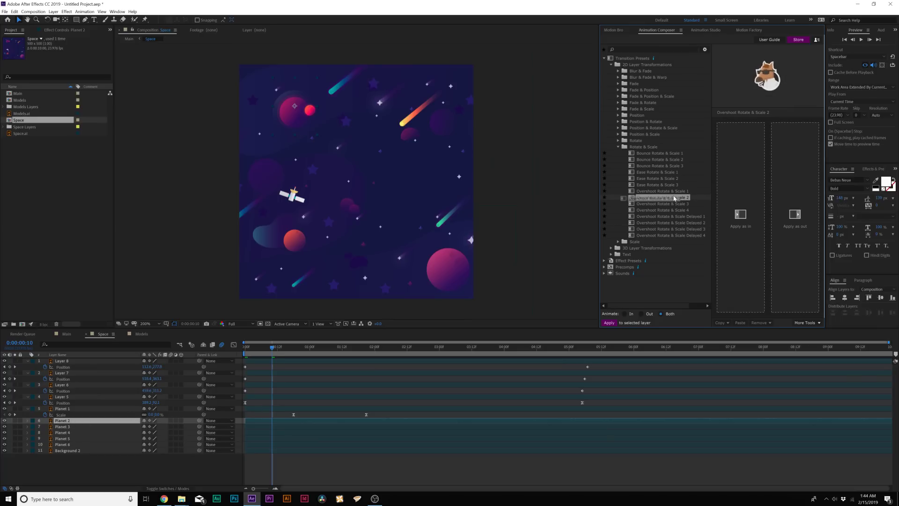
Step: Apply Overshoot Rotate & Scale 2 as Planet 2's in-transition, preview it, and slide the layer later
drag(660, 198, 318, 420)
drag(243, 346, 342, 347)
key(period)
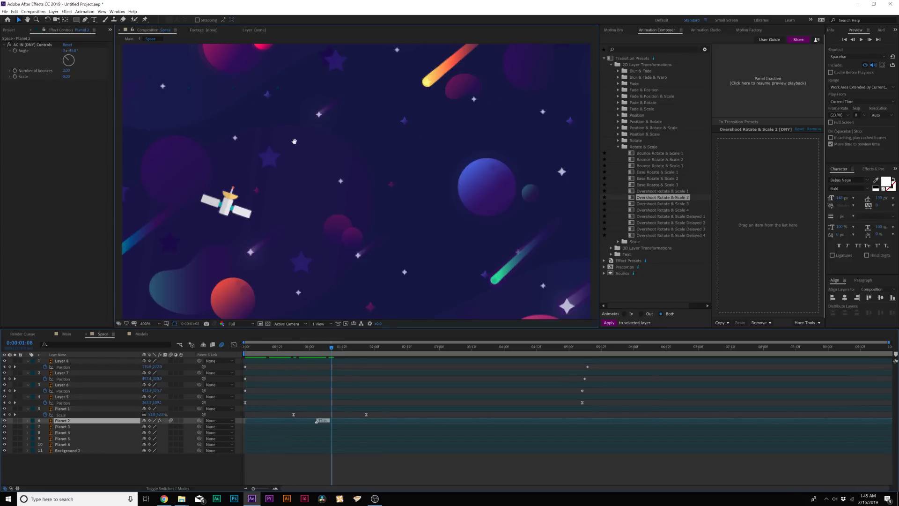
key(space)
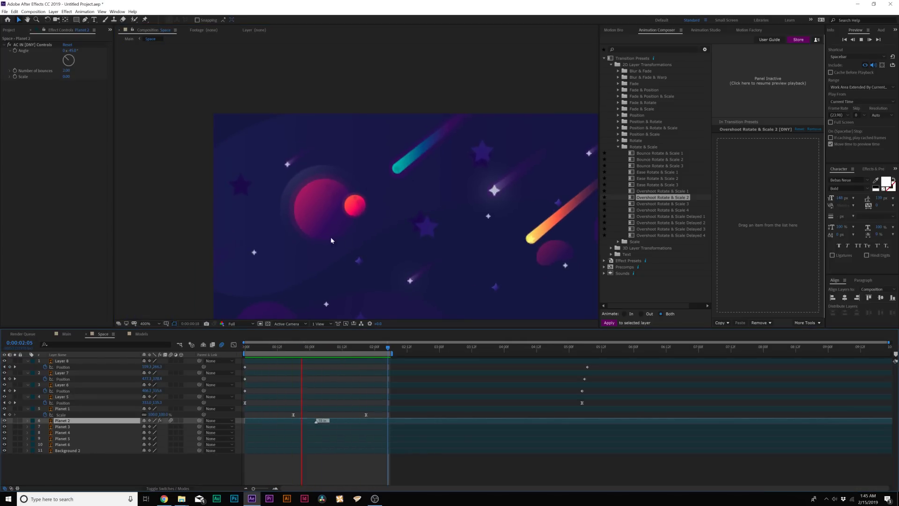
key(space)
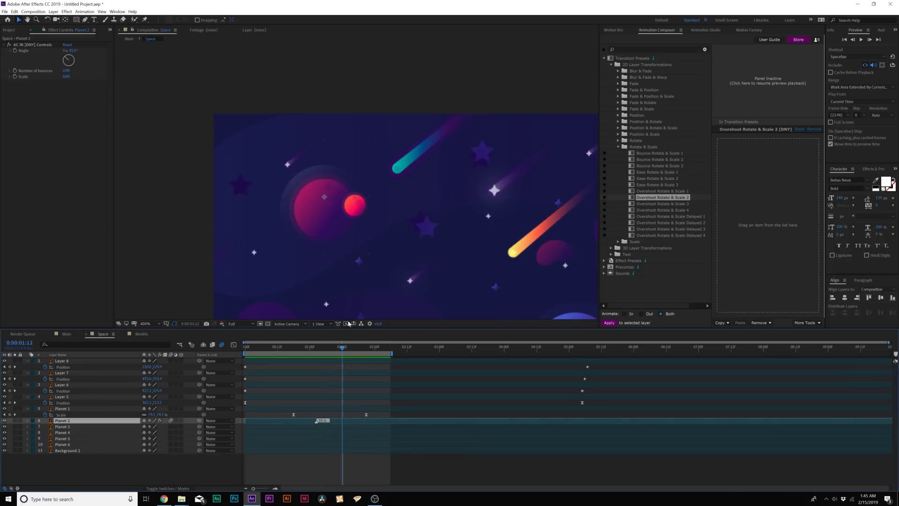
key(space)
key(space)
drag(286, 420, 366, 421)
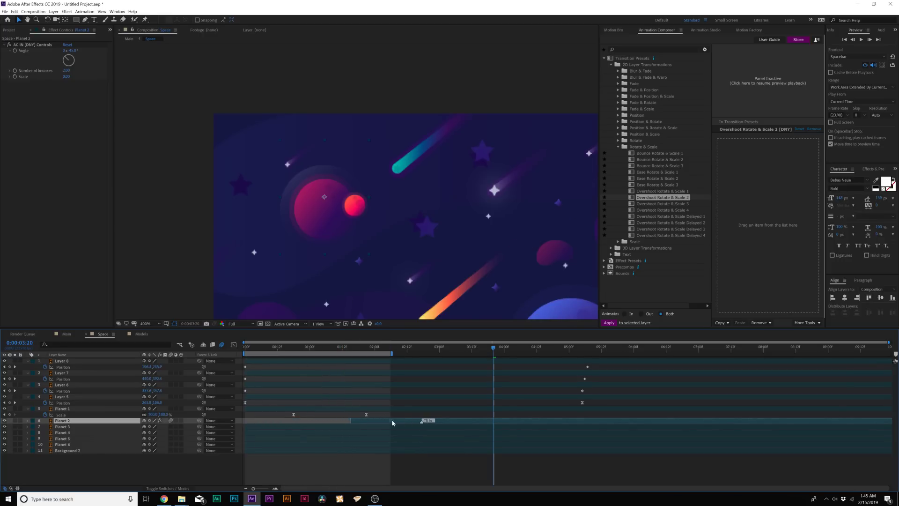
Step: Apply the Ease Rotate & Scale 2 preset to Planets 3 through 6
click(65, 427)
shift+click(69, 446)
click(658, 179)
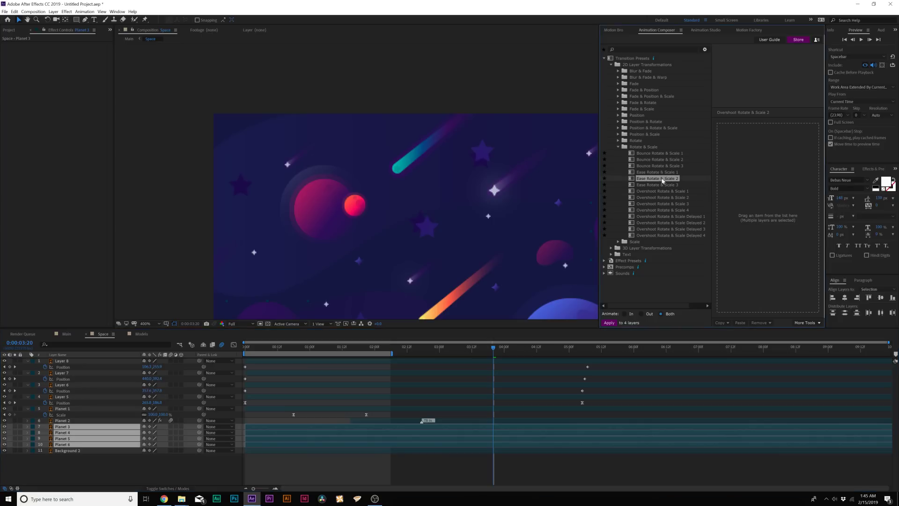
drag(659, 178, 781, 176)
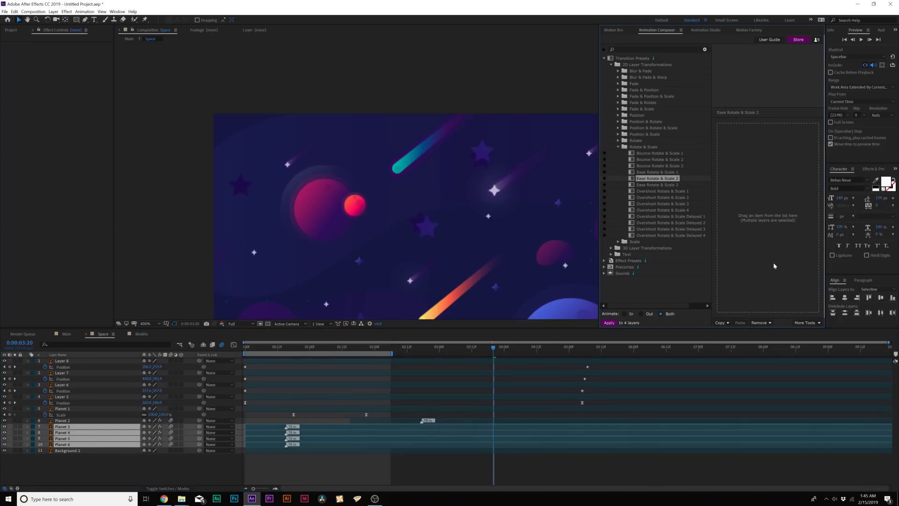
Step: Stagger the four planets' transitions with the Transition Shifter and preview the pop-ins
click(806, 322)
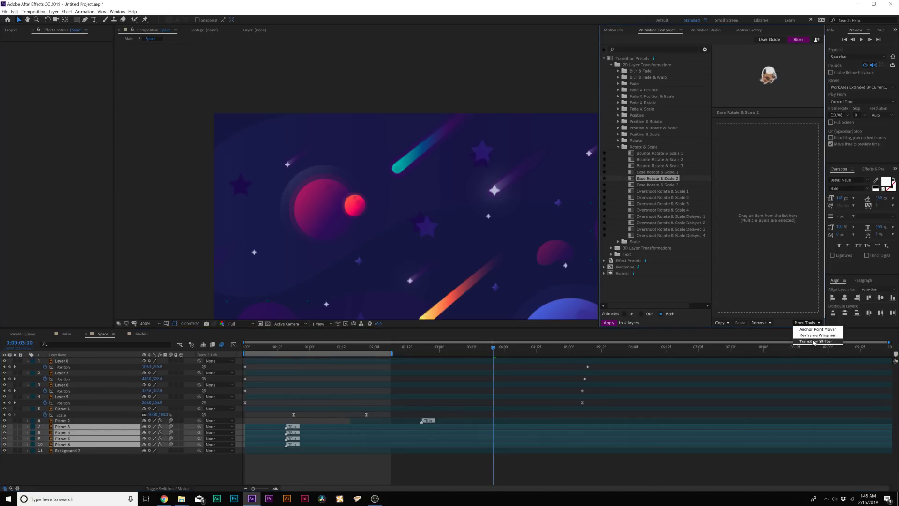
click(816, 341)
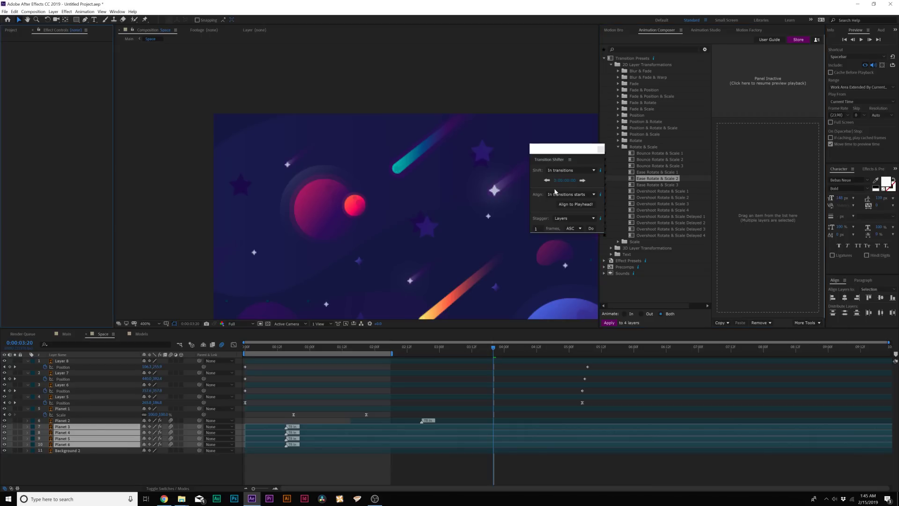
click(537, 229)
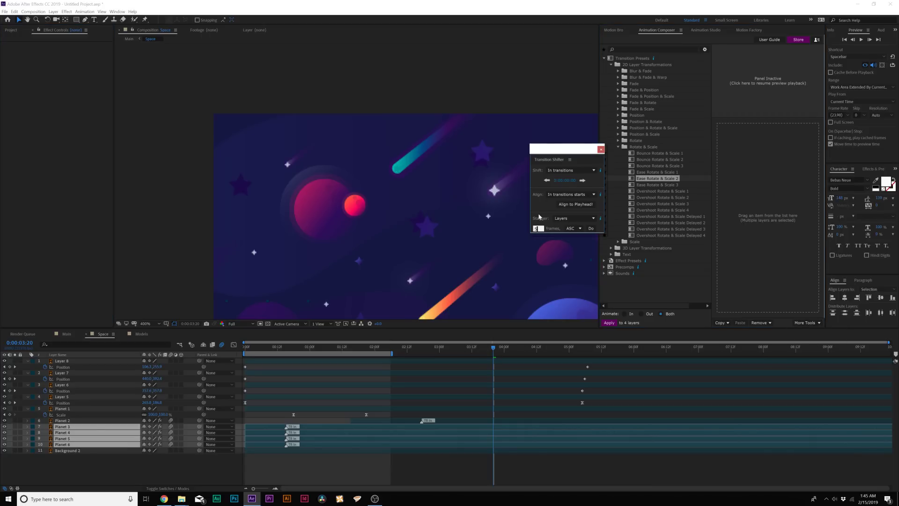
click(591, 228)
key(space)
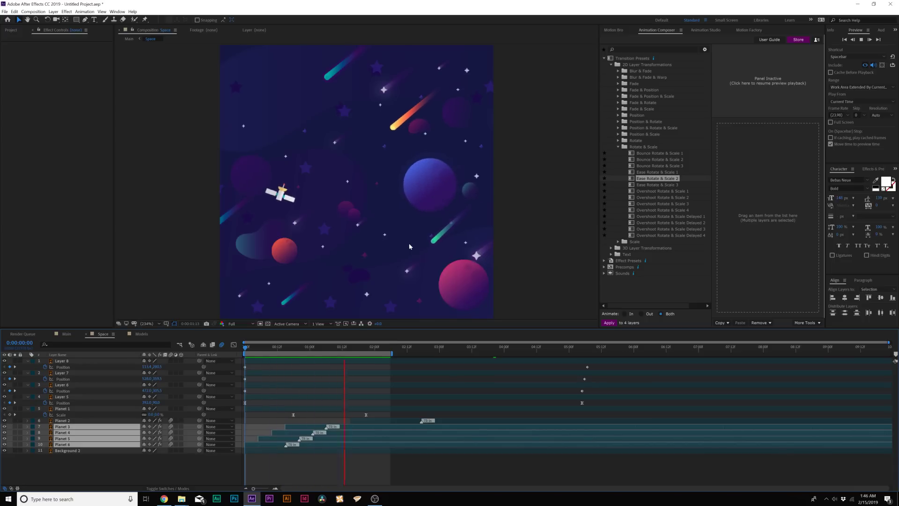